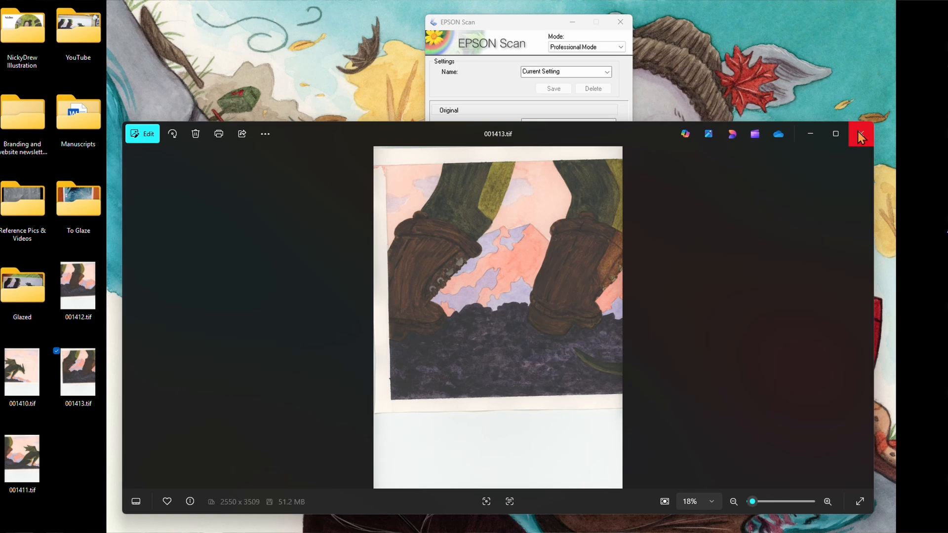
Close the 001413.tif preview, switch to Affinity Photo 2, and dismiss the update prompt and the new document window.
click(860, 135)
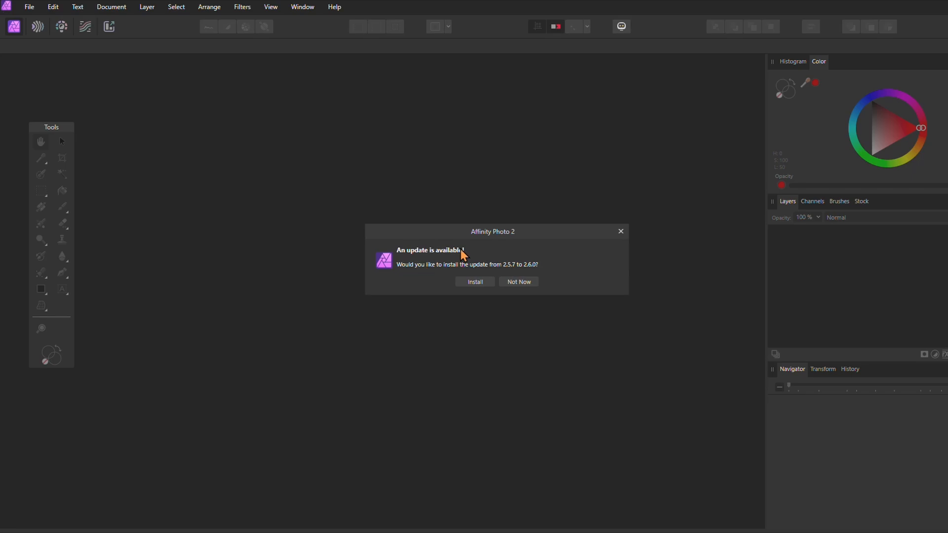
click(620, 230)
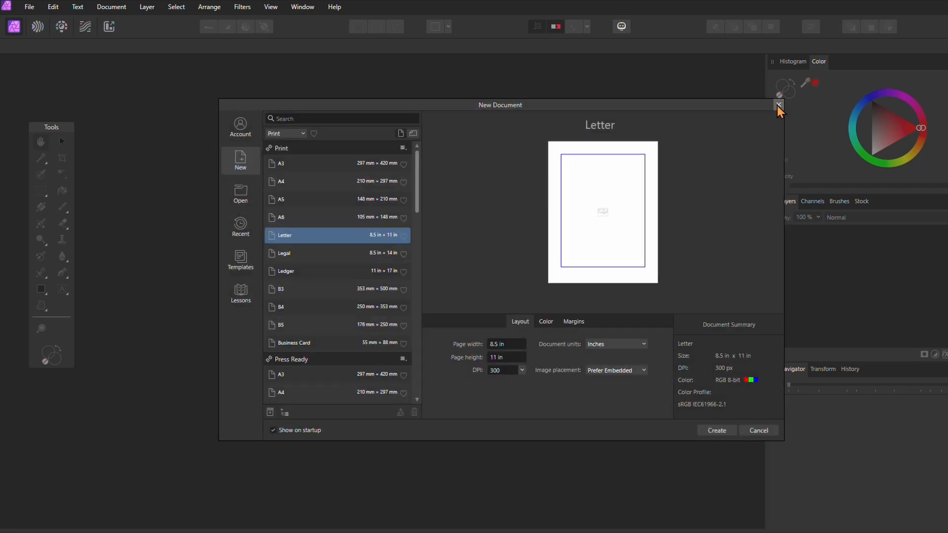
click(772, 109)
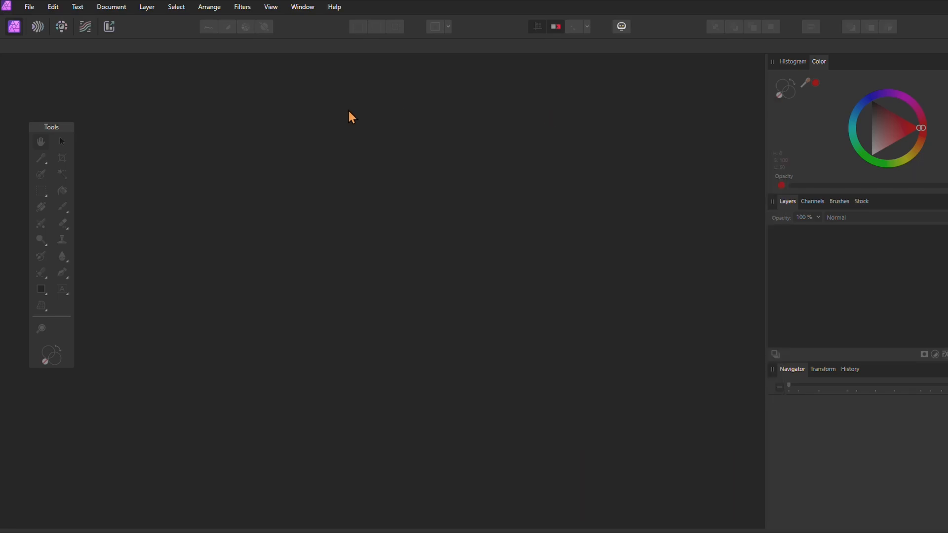
Create a new panorama from 001410.tif, 001411.tif, 001412.tif and 001413.tif, stitch it and accept the stitched result.
click(28, 8)
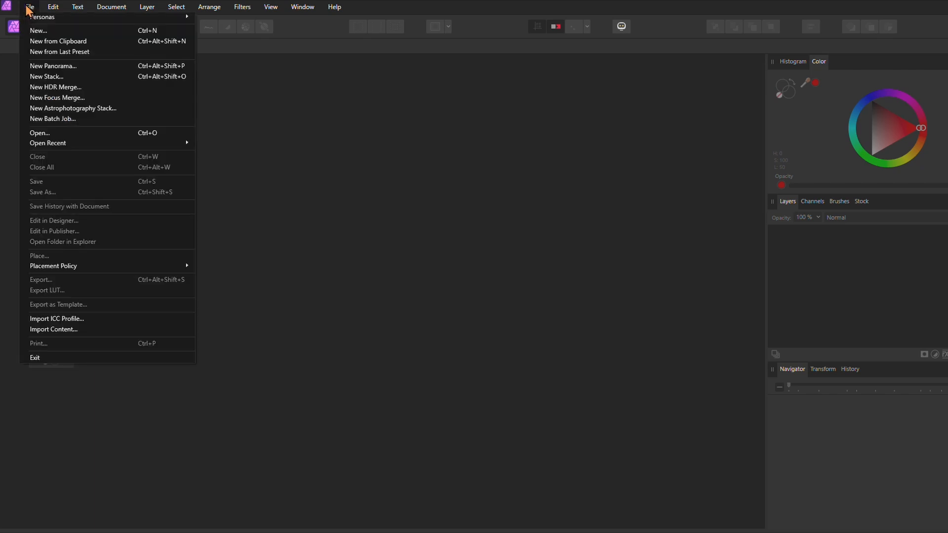
click(64, 66)
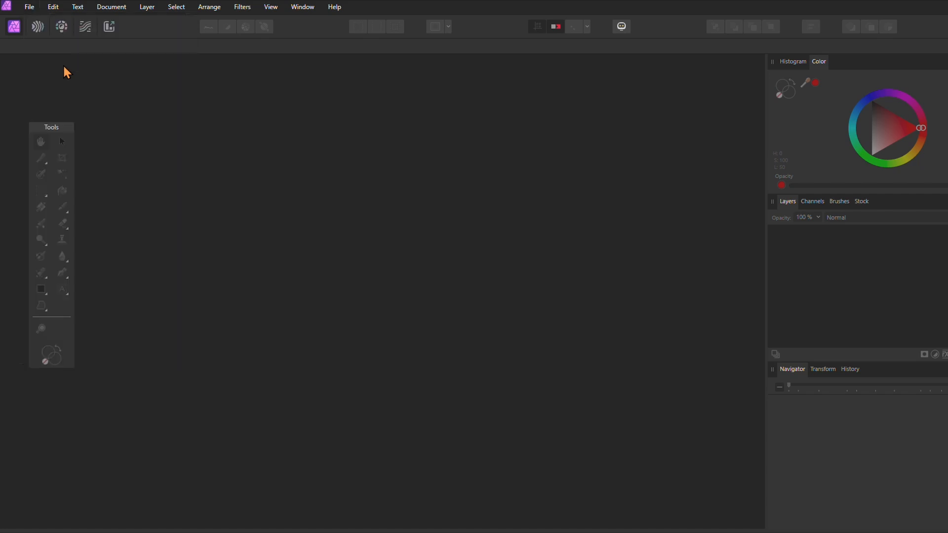
click(344, 374)
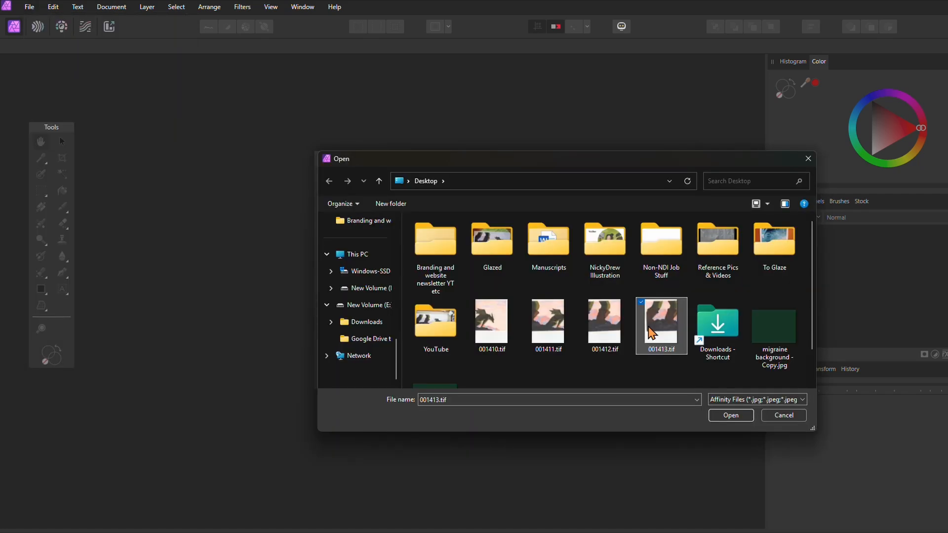
ctrl+click(605, 334)
ctrl+click(549, 328)
ctrl+click(492, 328)
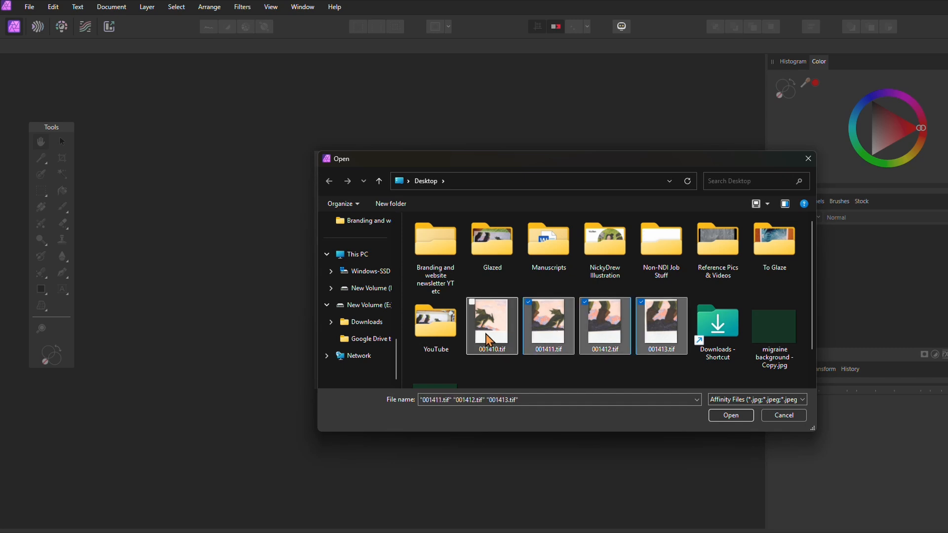
click(728, 416)
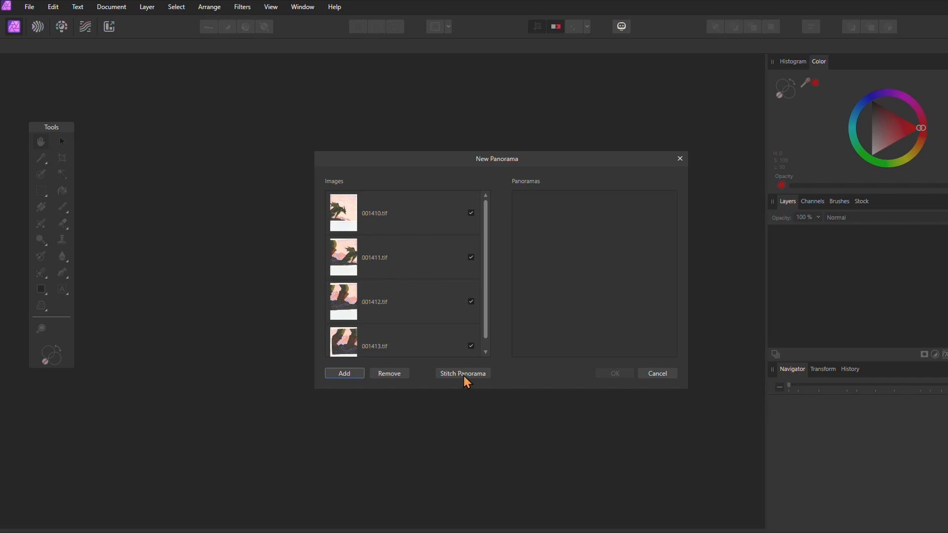
click(465, 375)
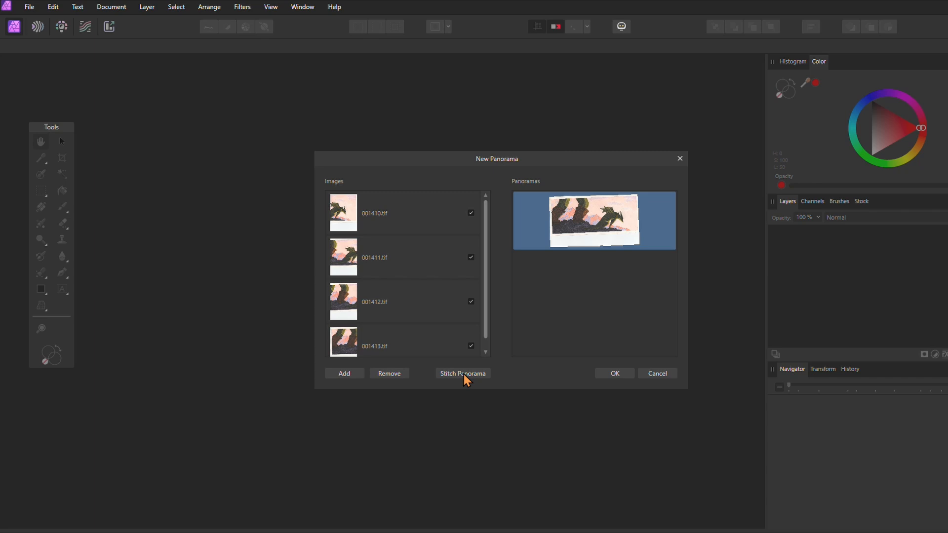
click(611, 377)
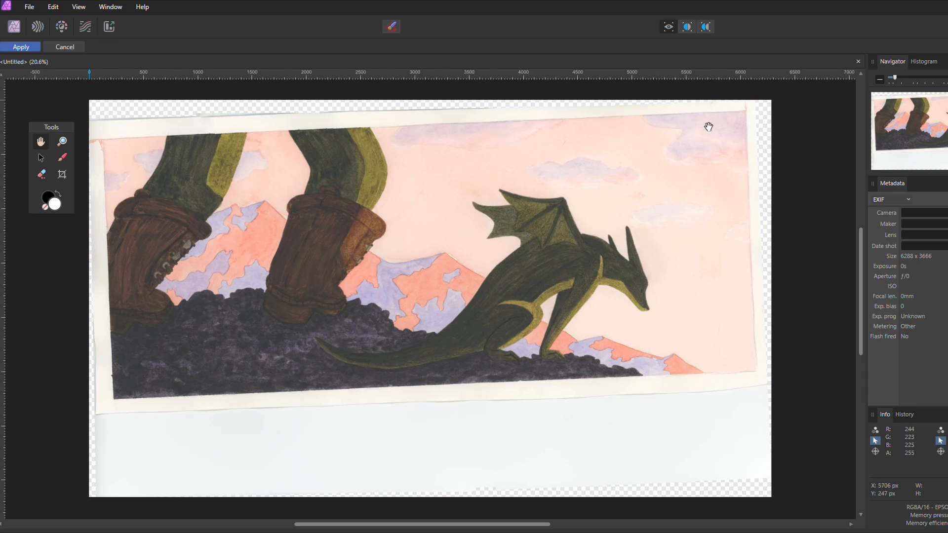
Inspect the stitched painting up close for visible seams or misalignment across the boots, ground, sky and dragon.
drag(555, 231, 578, 271)
scroll(432, 276, down, 2)
scroll(431, 277, up, 2)
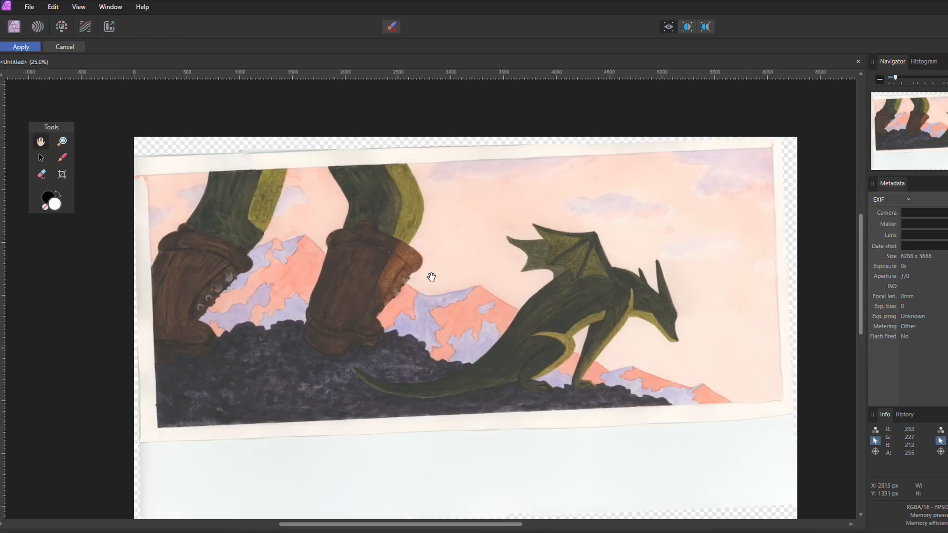
scroll(432, 276, up, 2)
mouse_move(428, 262)
mouse_down()
mouse_move(566, 359)
mouse_move(663, 370)
mouse_up()
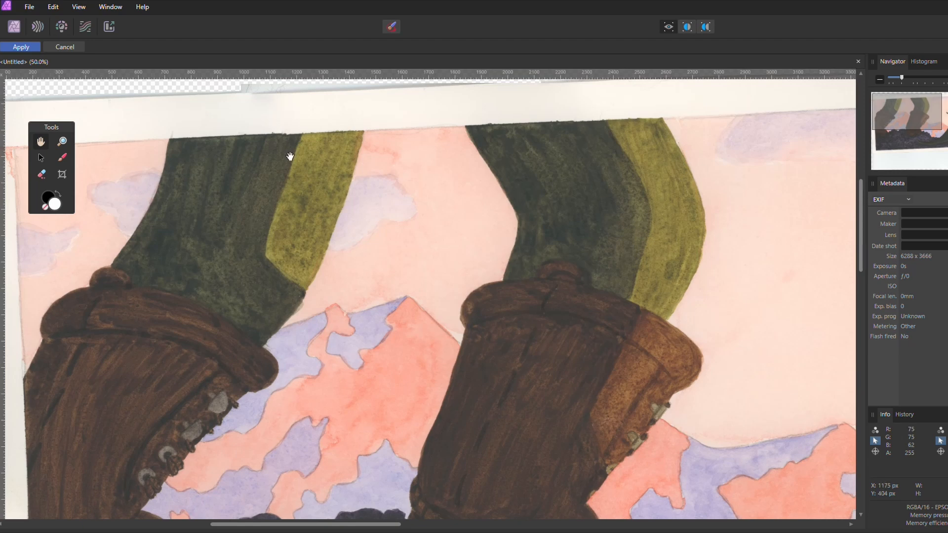
drag(419, 309, 474, 57)
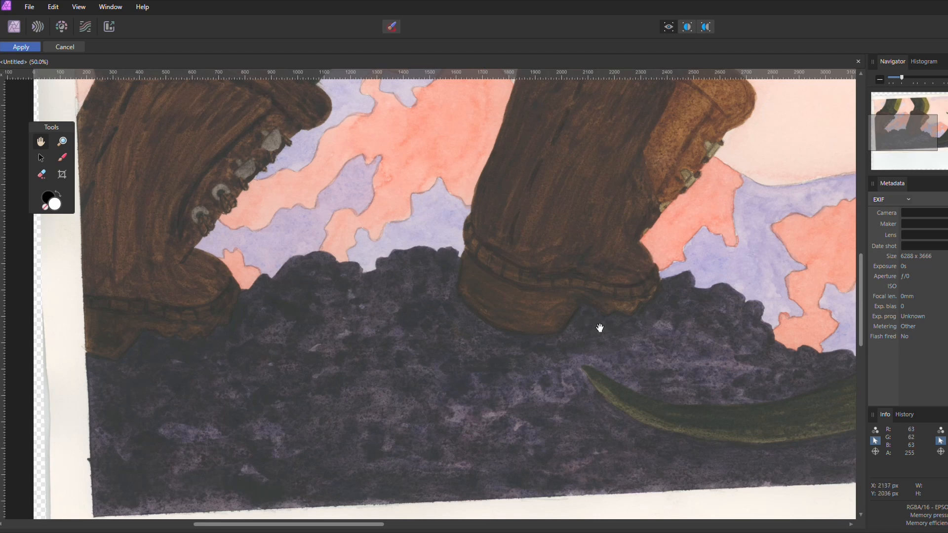
drag(639, 343, 296, 349)
drag(639, 271, 442, 275)
drag(750, 299, 540, 301)
drag(284, 154, 608, 410)
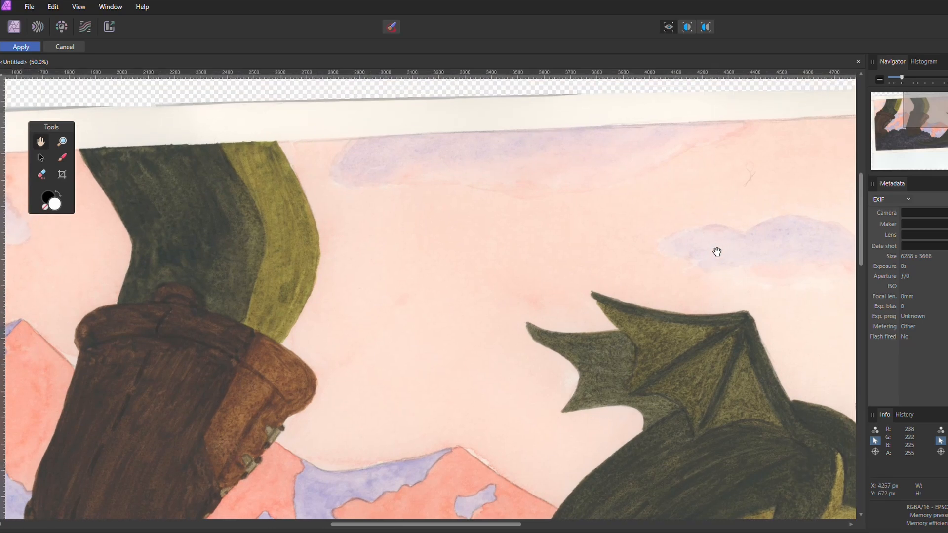
drag(717, 252, 568, 253)
drag(764, 226, 613, 244)
drag(690, 205, 768, 120)
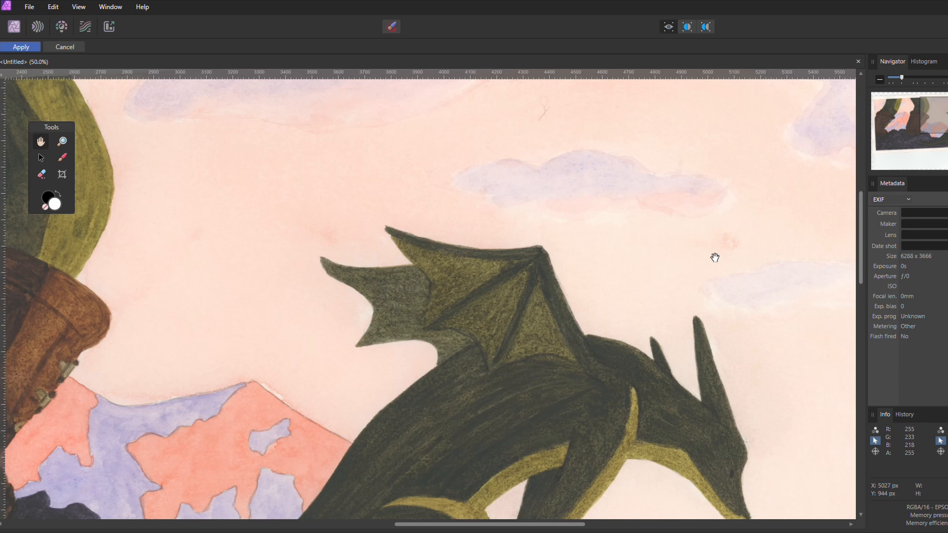
key(ctrl+minus)
key(ctrl+minus)
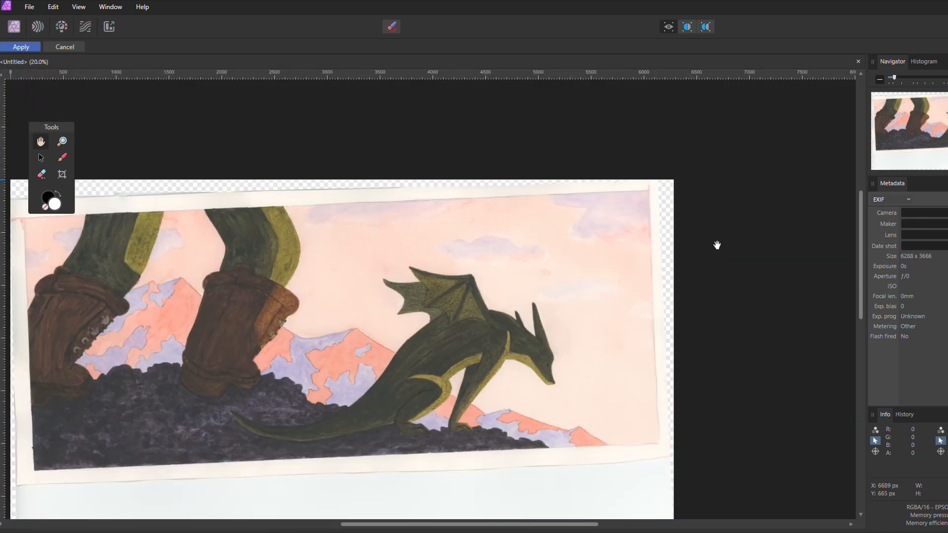
drag(581, 528, 521, 528)
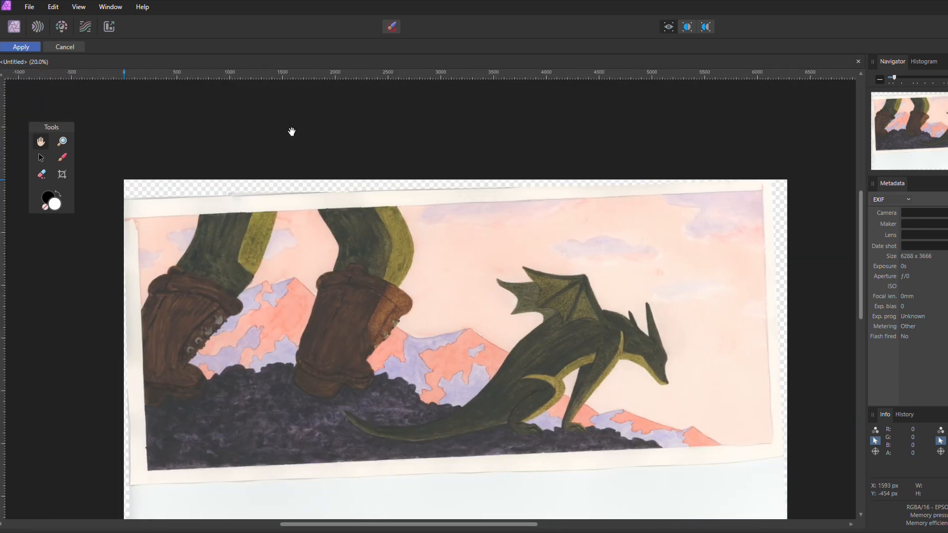
Apply the panorama and save the document as "dragon spread 3 panorama" in the Affinity Photo format.
click(20, 46)
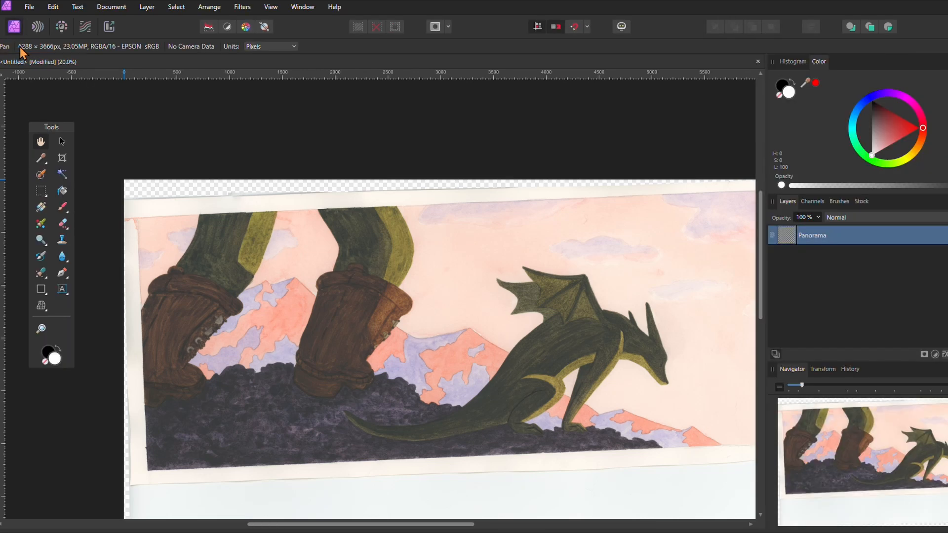
click(22, 9)
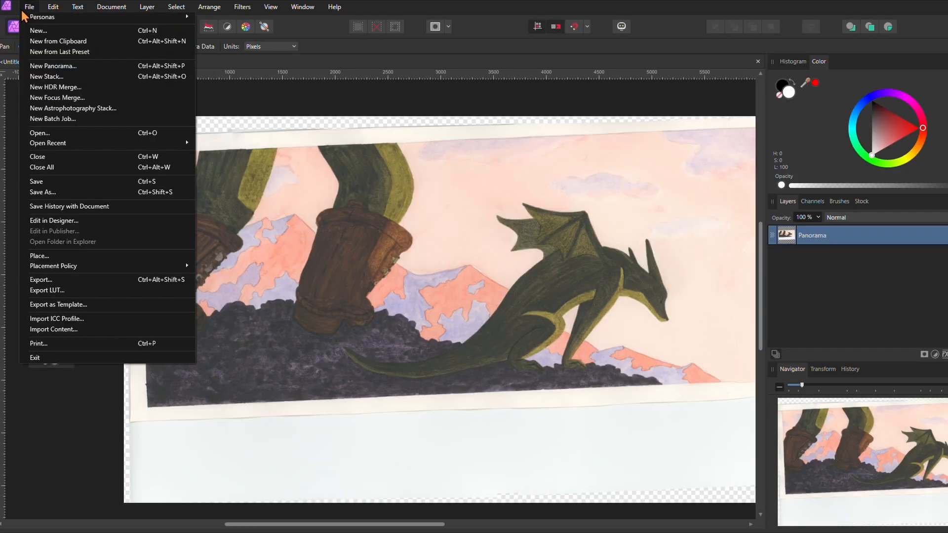
click(52, 180)
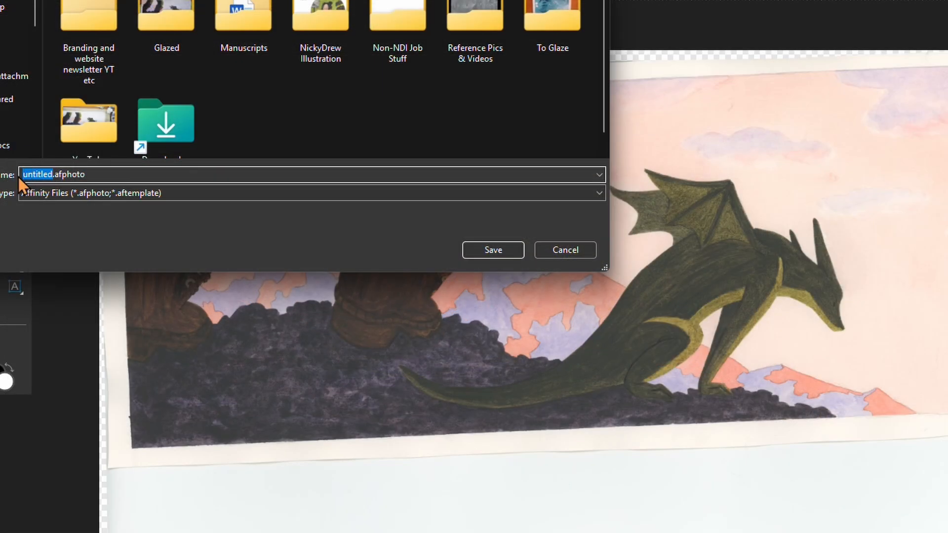
text(dragon spread 3)
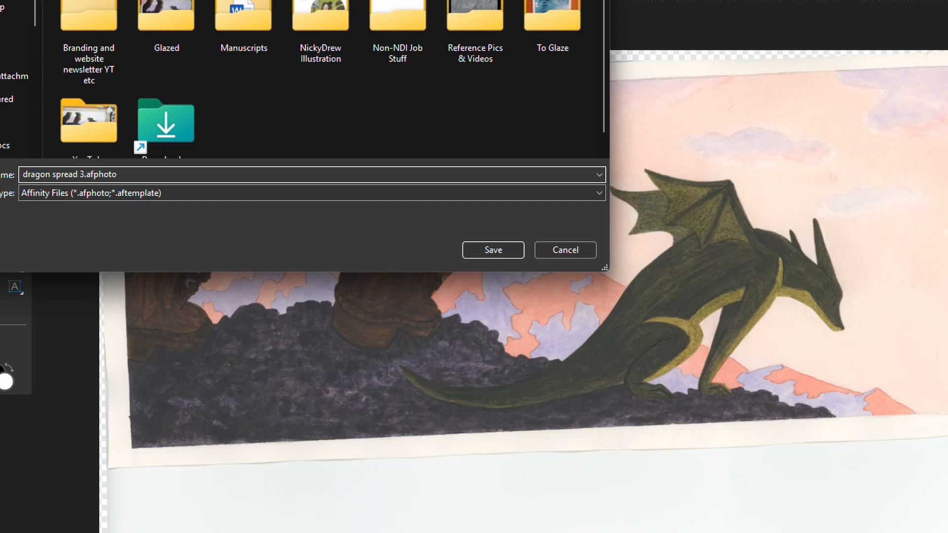
text( pana)
key(BackSpace)
text(orama)
click(481, 252)
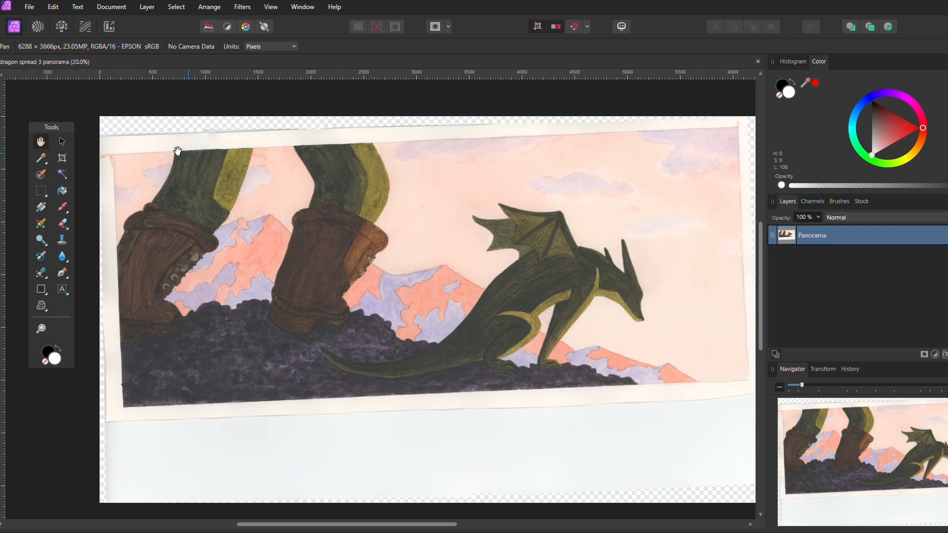
Export the whole document as an 8-bit RGB TIFF named "dragon spread 3 panorama.tiff".
click(29, 6)
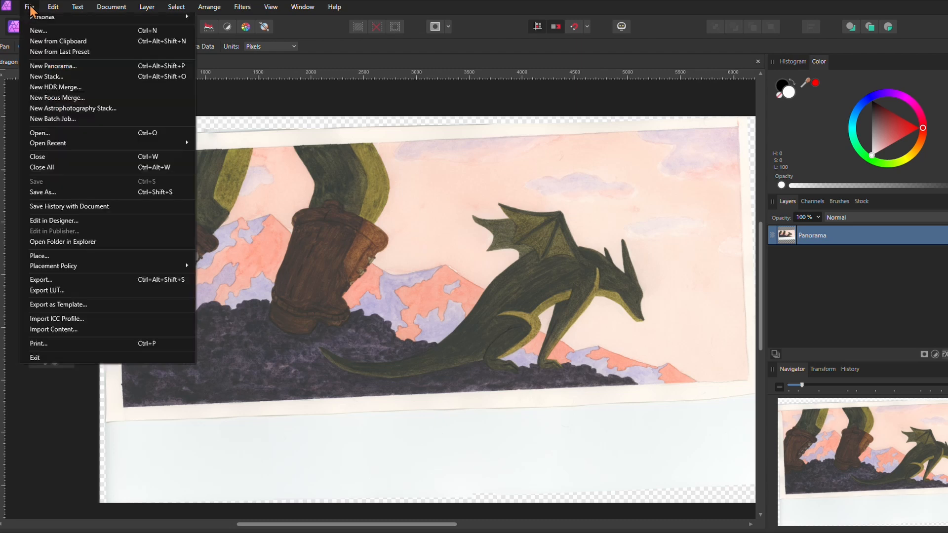
click(57, 279)
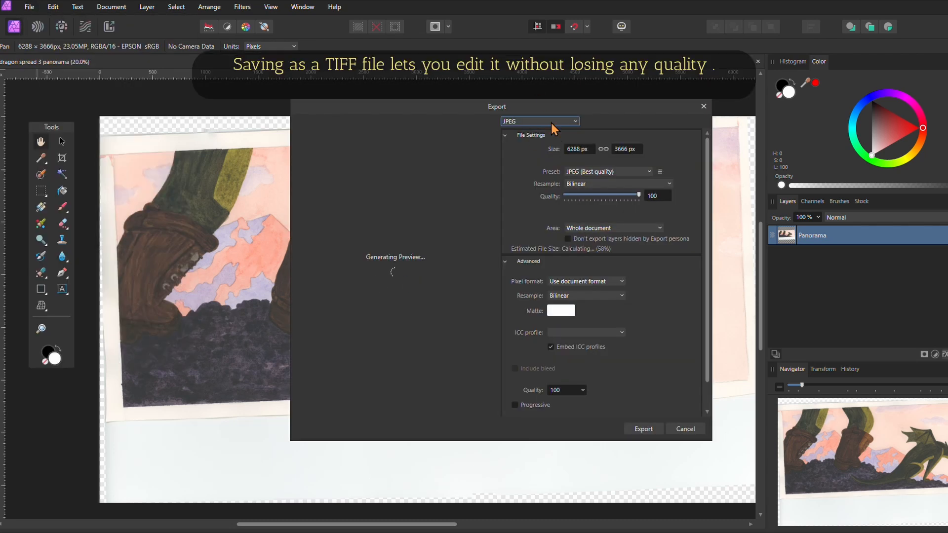
click(552, 121)
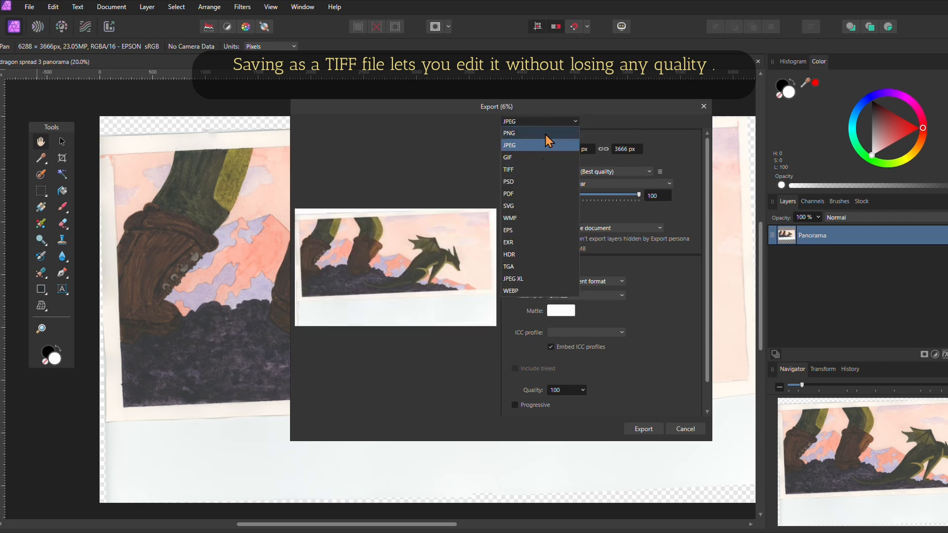
click(536, 171)
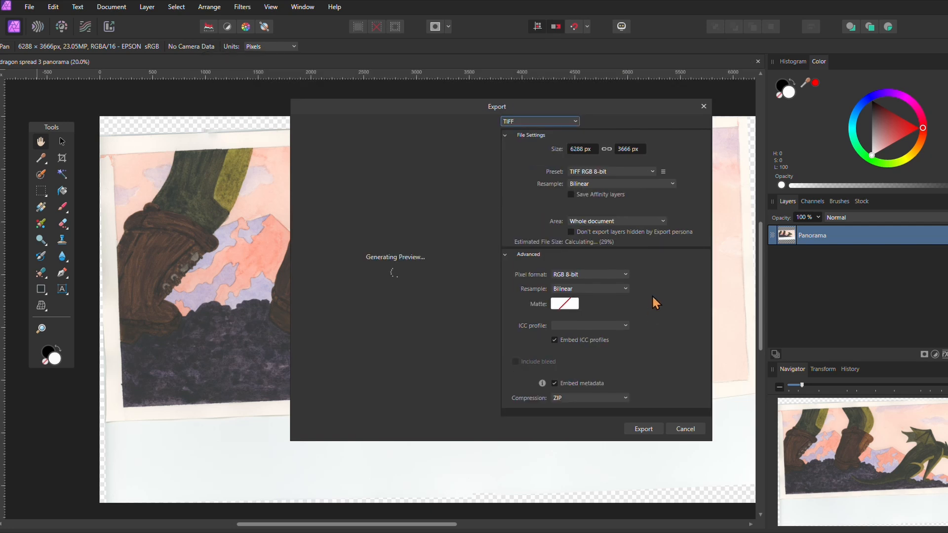
click(643, 430)
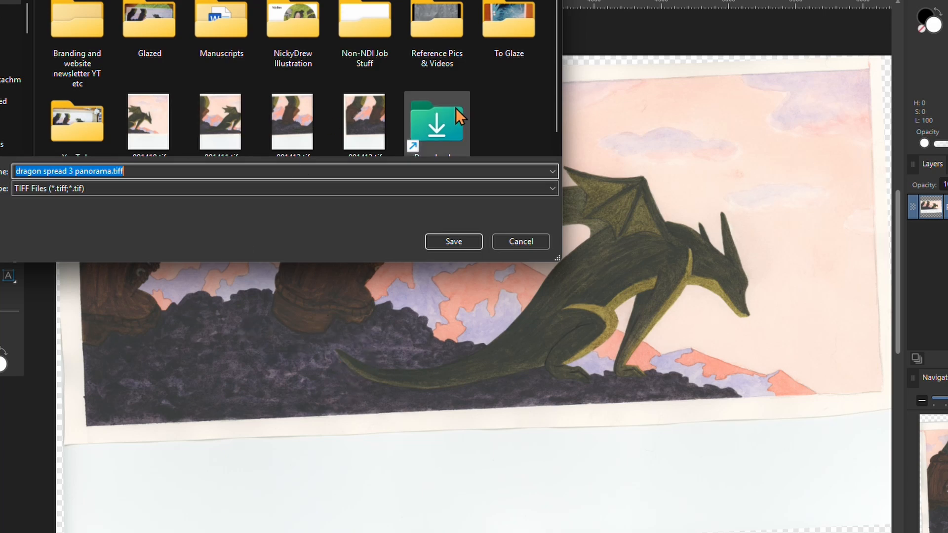
click(453, 241)
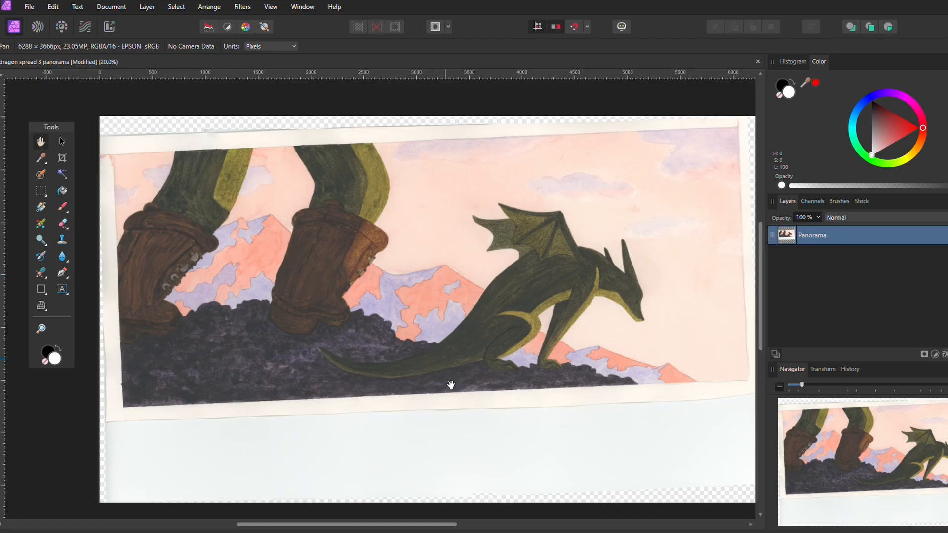
With the Crop tool, rotate the tilted painting level and trim the crop area to about 6170 x 2573 px.
mouse_move(356, 526)
mouse_down()
mouse_move(383, 527)
mouse_move(368, 528)
mouse_up()
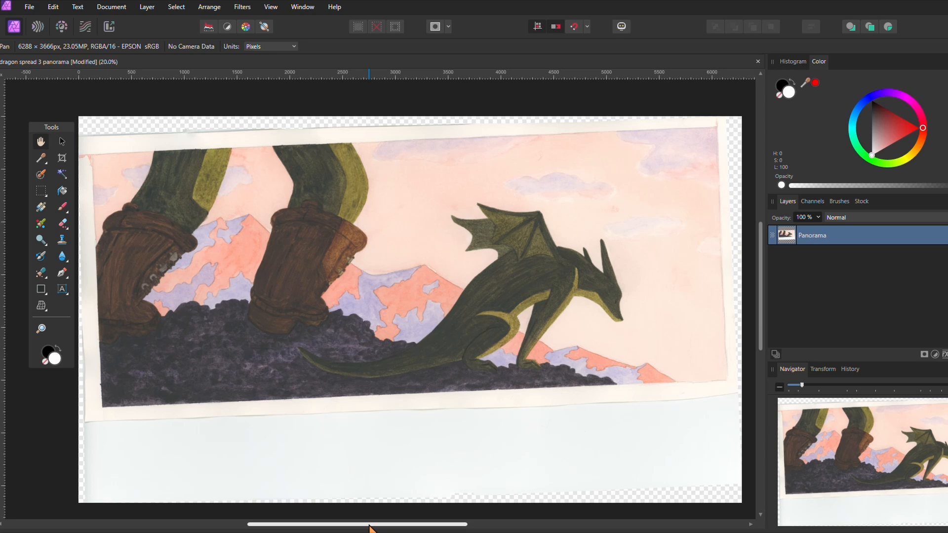
click(62, 159)
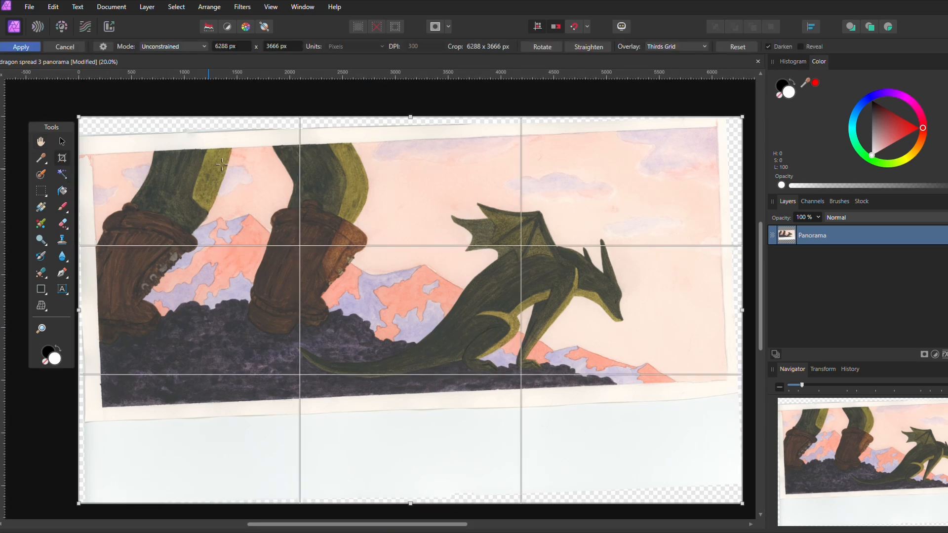
drag(410, 504, 411, 424)
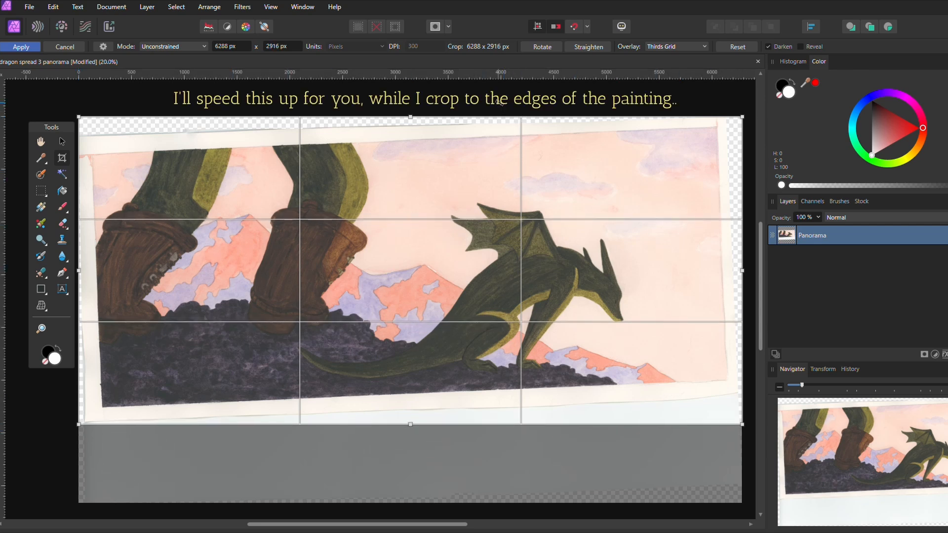
drag(500, 103, 505, 106)
drag(410, 424, 411, 402)
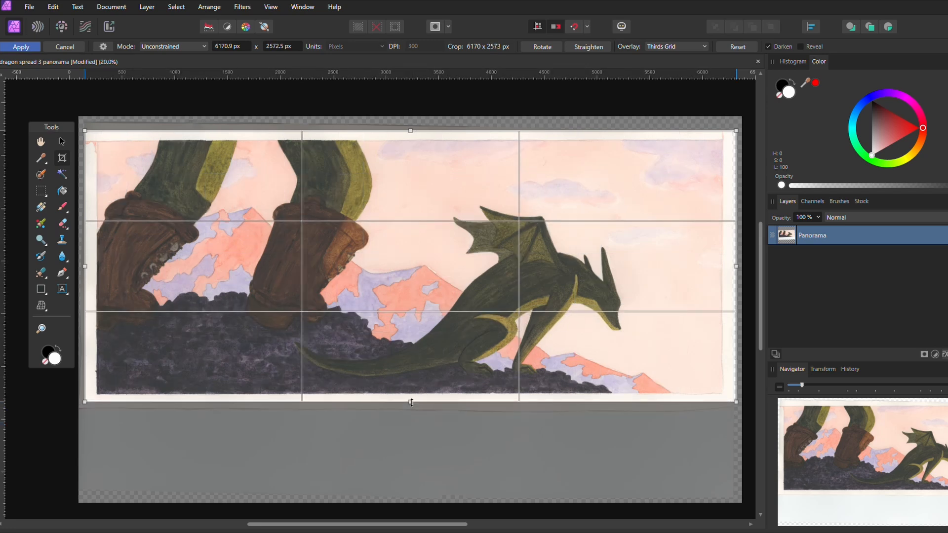
Tighten the crop to the painting's edges at about 5915 x 2383 px, excluding the paper border, and apply it.
drag(411, 131, 412, 140)
drag(409, 402, 409, 393)
drag(736, 266, 719, 266)
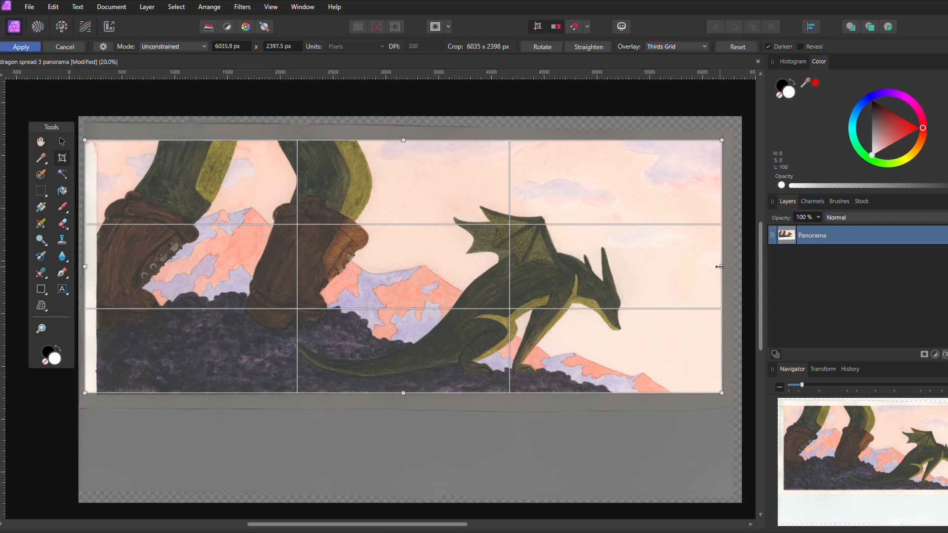
drag(88, 268, 101, 268)
drag(410, 141, 410, 142)
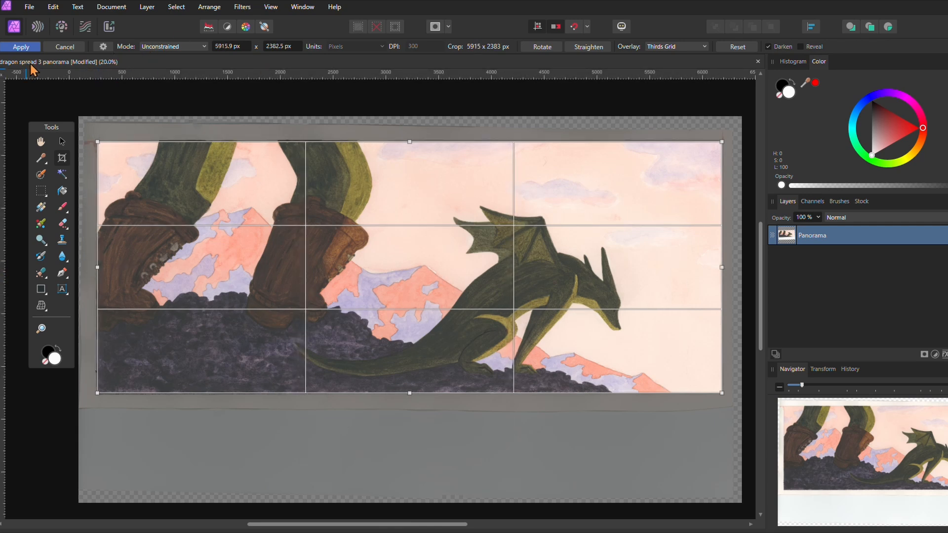
click(22, 48)
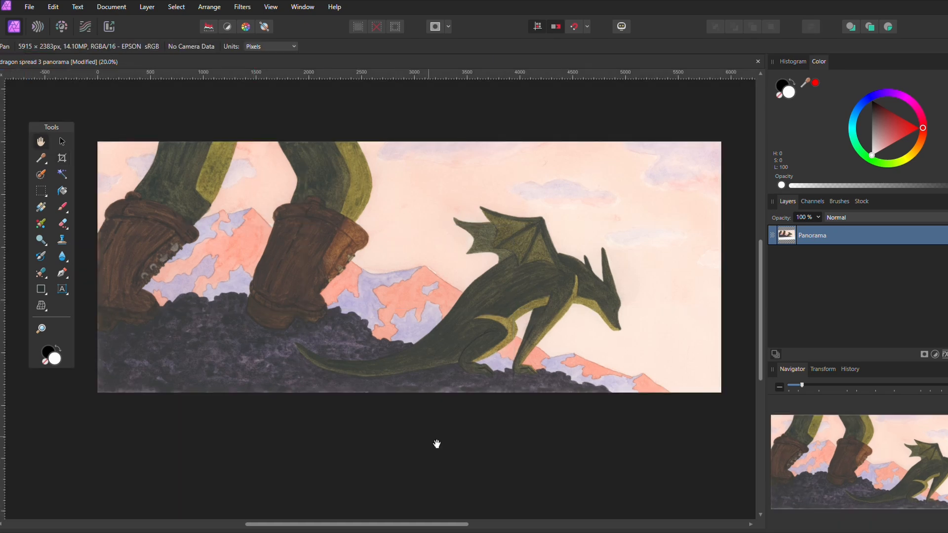
Inspect the cropped painting at 50% zoom, checking its corners, edges, dragon and sky for blemishes.
key(ctrl+plus)
drag(395, 241, 594, 505)
drag(226, 320, 563, 322)
drag(499, 407, 495, 335)
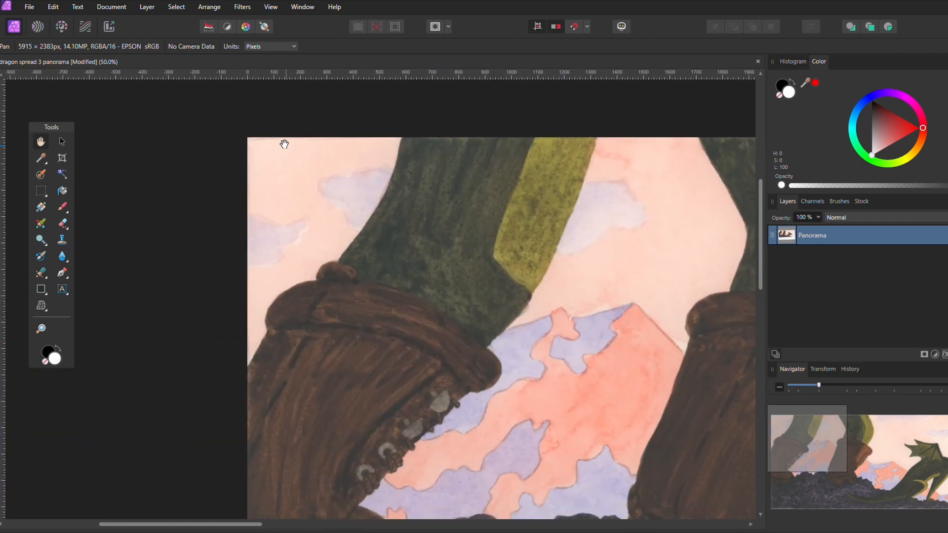
drag(480, 390, 405, 123)
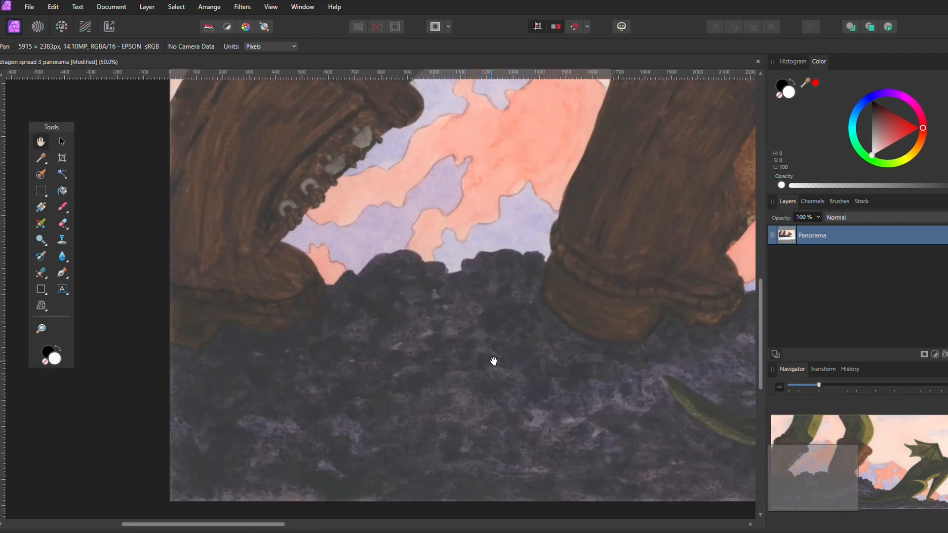
drag(494, 360, 256, 275)
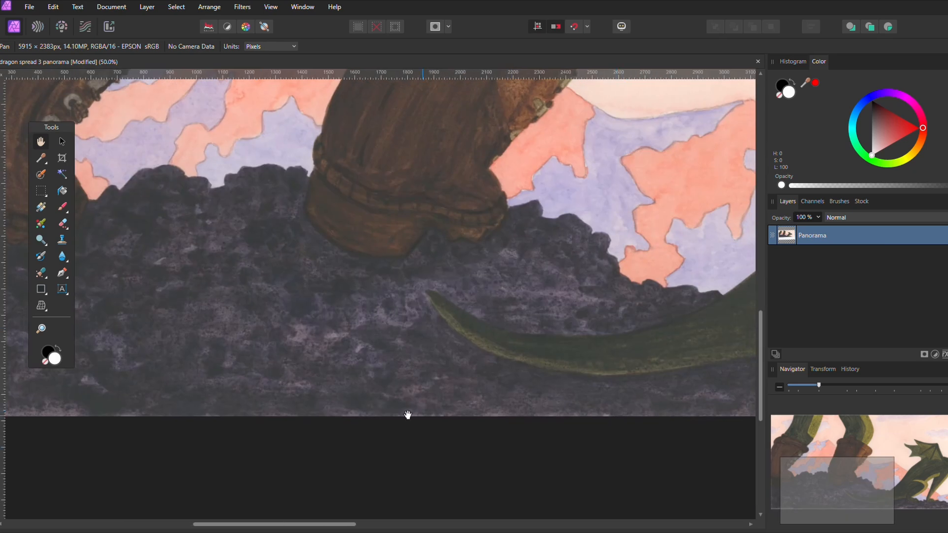
drag(682, 369, 302, 400)
drag(651, 367, 277, 364)
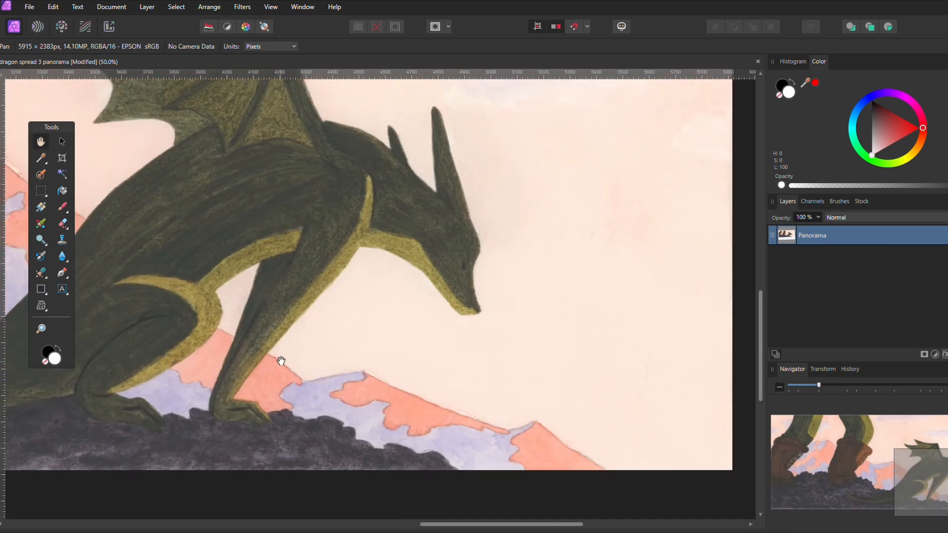
drag(565, 298, 458, 424)
drag(466, 273, 592, 420)
drag(671, 272, 870, 191)
drag(584, 185, 655, 217)
scroll(690, 226, down, 2)
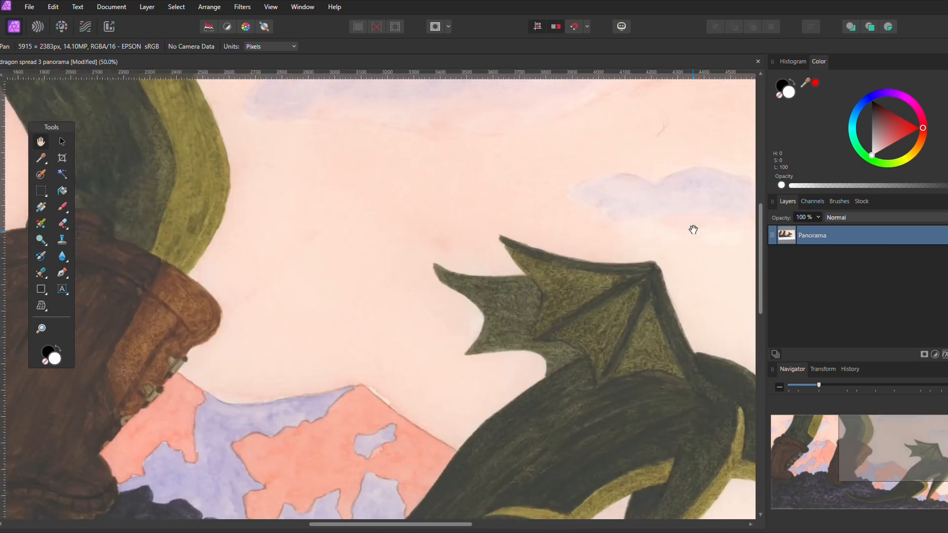
scroll(693, 229, down, 3)
drag(290, 364, 375, 304)
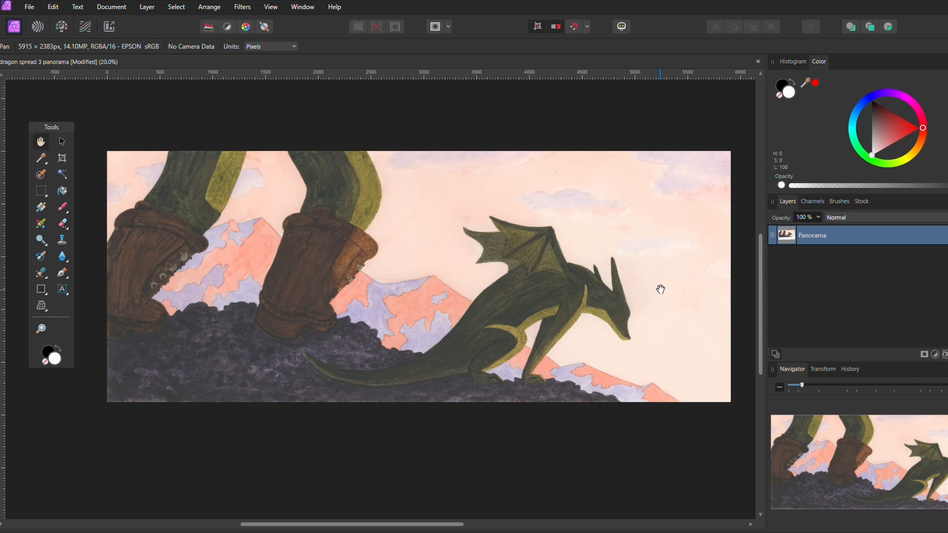
With the Clone Brush, sample clean pink sky in the painting's upper-left corner as the source.
key(ctrl+plus)
key(ctrl+plus)
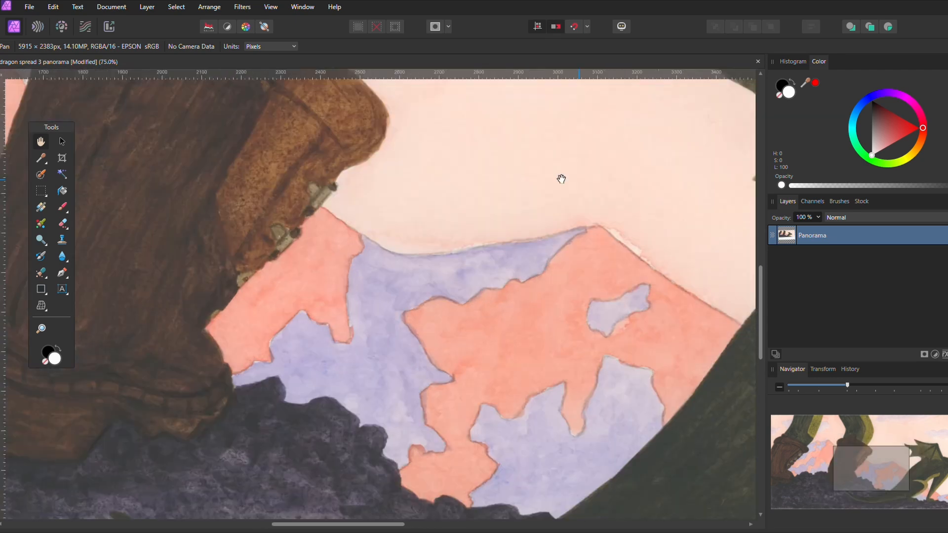
mouse_move(561, 177)
mouse_down()
mouse_move(703, 360)
mouse_move(746, 358)
mouse_up()
mouse_move(364, 197)
mouse_down()
mouse_move(634, 424)
mouse_move(747, 393)
mouse_up()
drag(547, 305, 614, 217)
drag(349, 398, 387, 320)
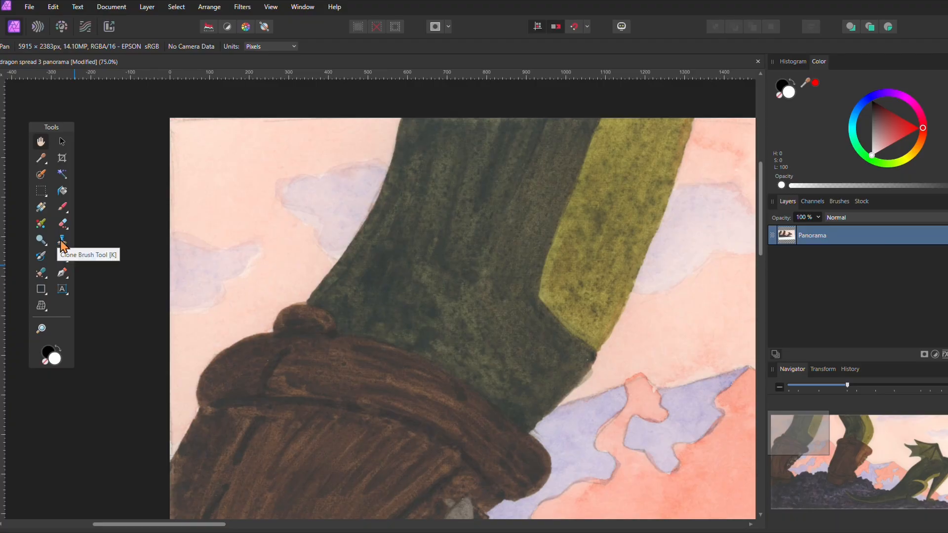
click(62, 240)
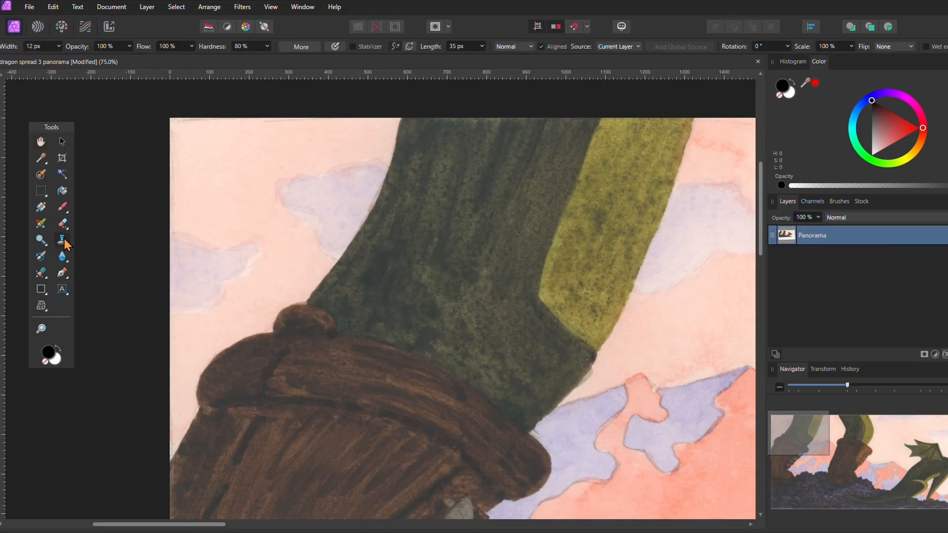
alt+click(203, 147)
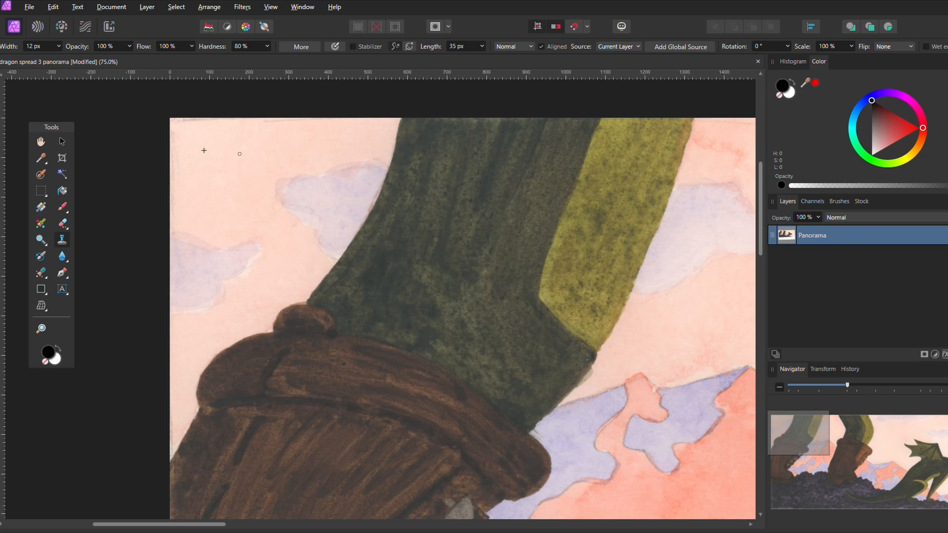
Try a clone stroke over the dark green leg above the first boot and undo it.
drag(449, 219, 435, 255)
key(ctrl+z)
Examine the left half of the painting at 75% zoom for stray marks, covering boots, rocks, mountains and sky.
scroll(273, 235, down, 2)
scroll(271, 232, down, 3)
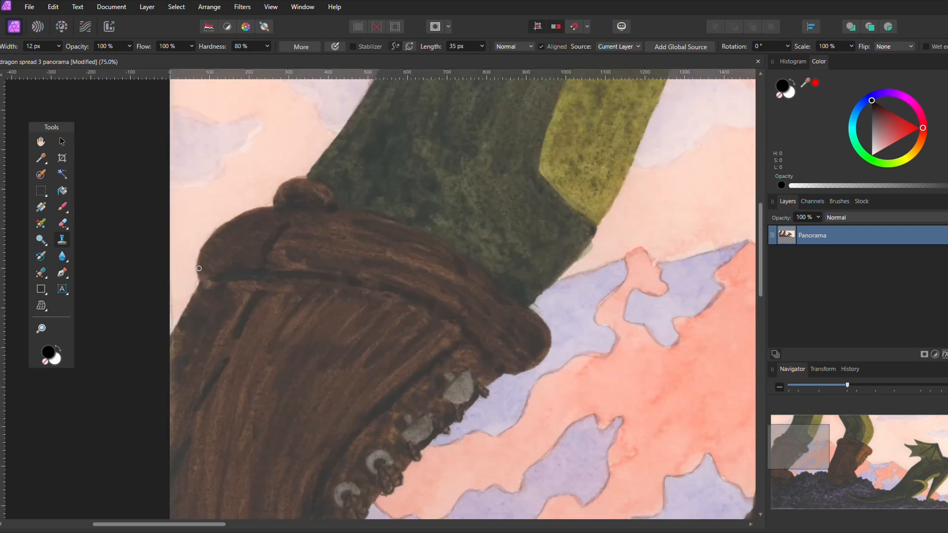
scroll(403, 338, down, 5)
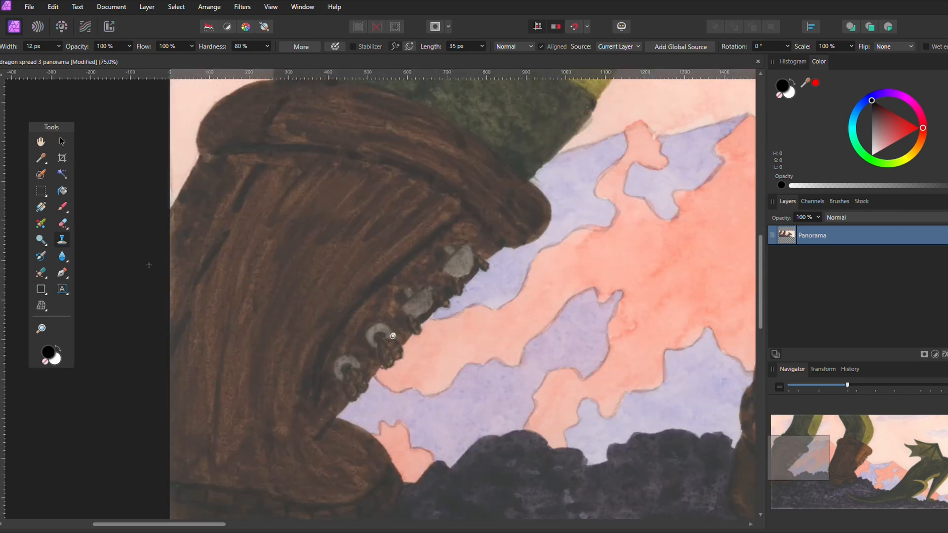
scroll(377, 366, down, 4)
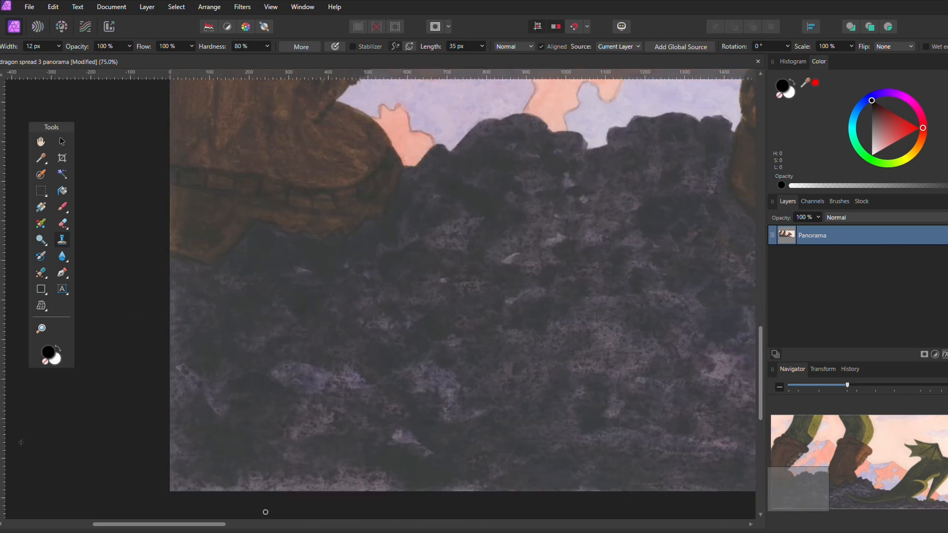
scroll(214, 526, right, 6)
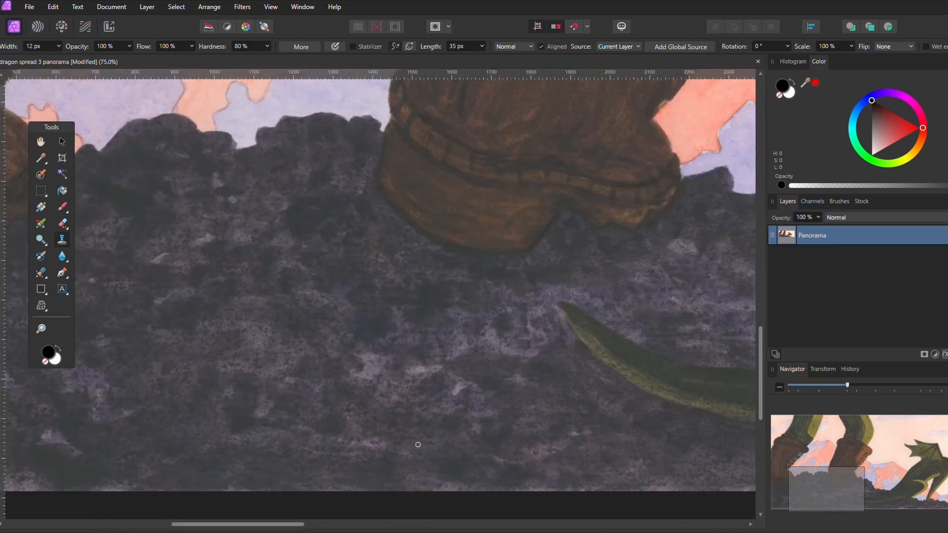
scroll(435, 419, up, 1)
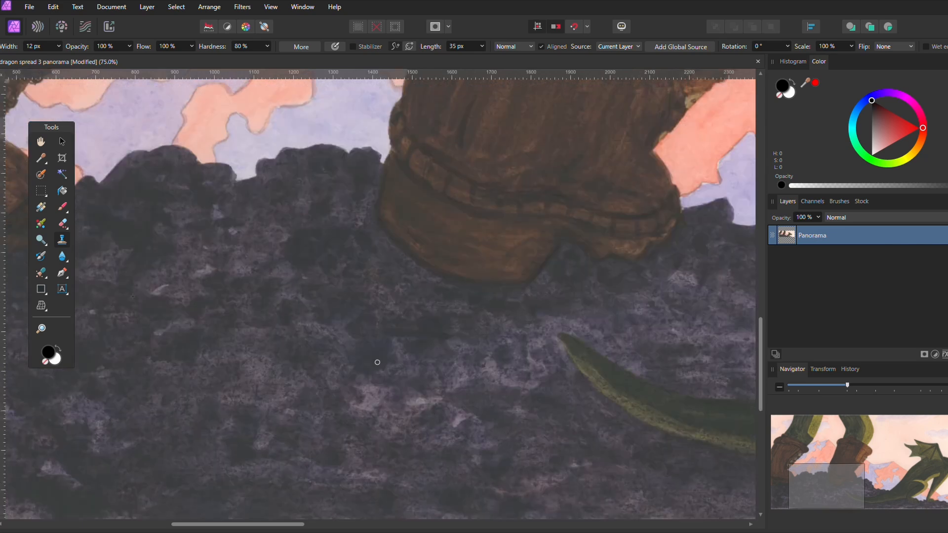
scroll(377, 362, up, 4)
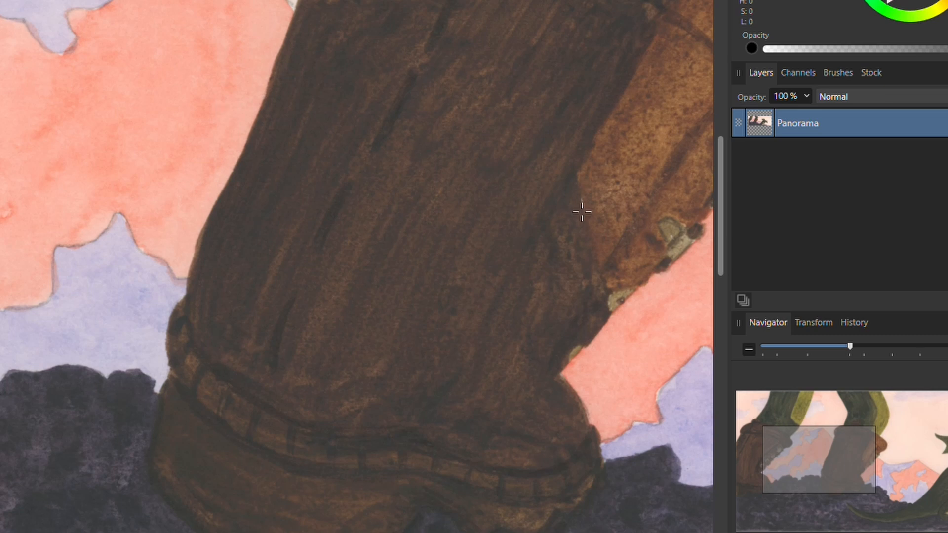
scroll(402, 290, up, 5)
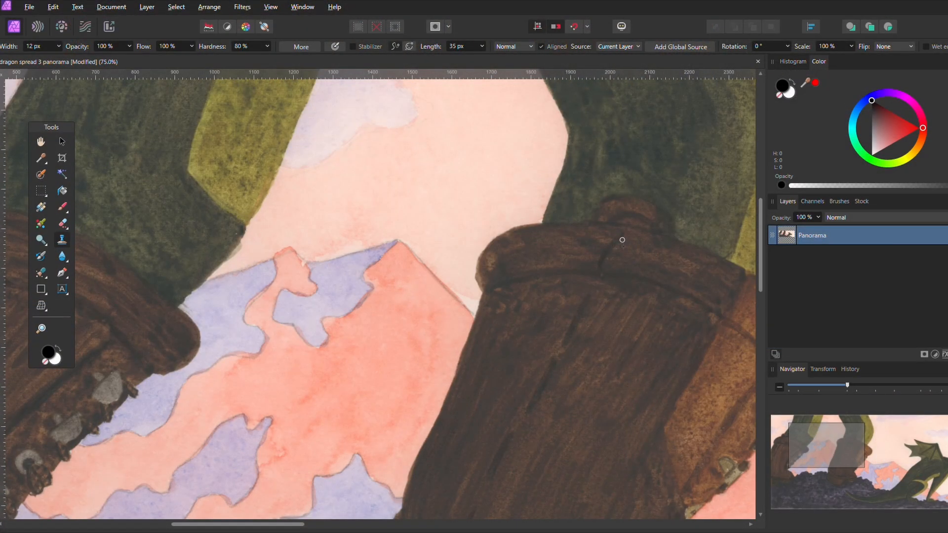
scroll(567, 399, down, 3)
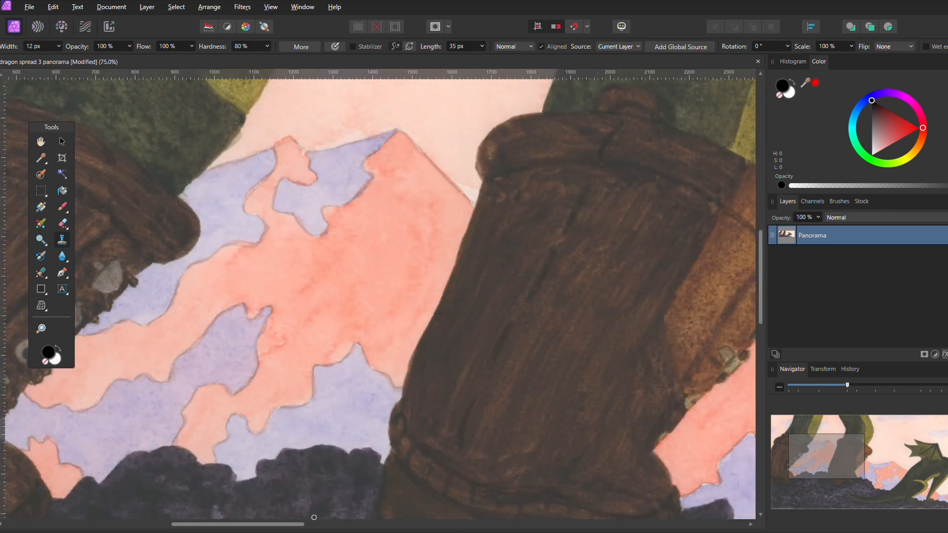
drag(286, 525, 261, 531)
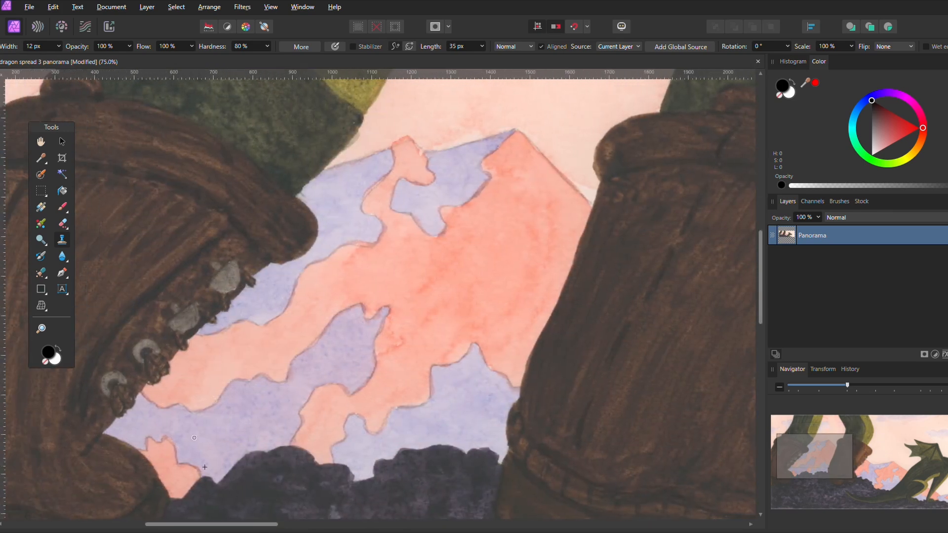
scroll(286, 362, up, 3)
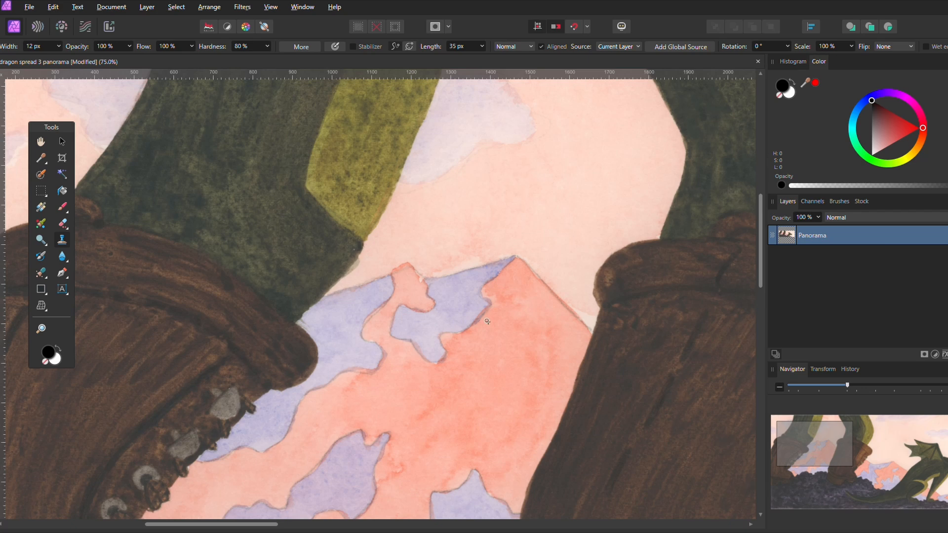
scroll(526, 373, up, 2)
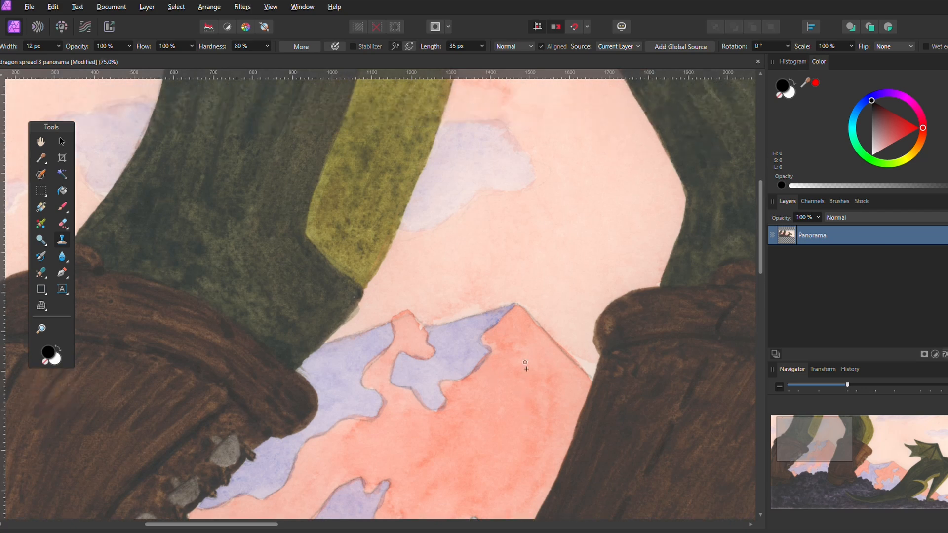
scroll(525, 365, up, 2)
scroll(462, 330, up, 1)
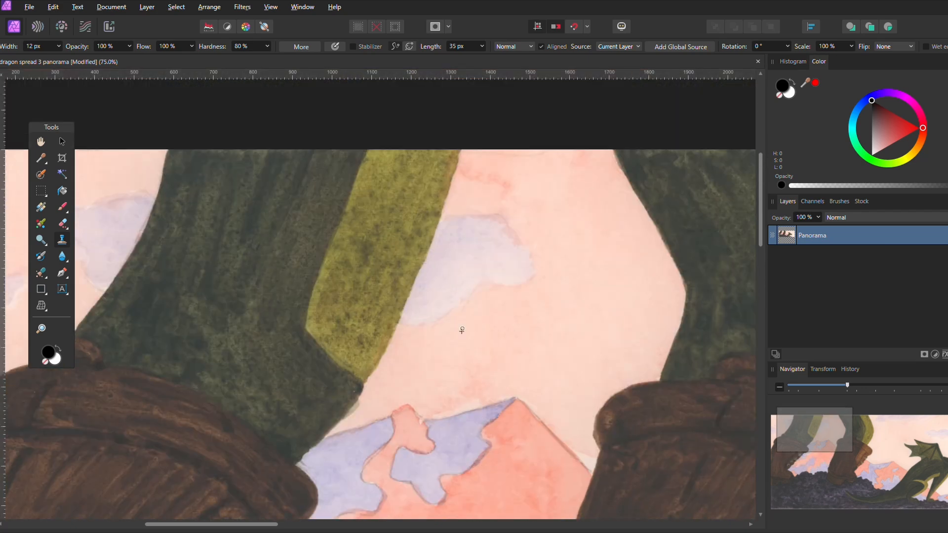
Clone sampled pink sky over the pencil scribble above the lavender cloud, up and right of the dragon's wing.
drag(241, 526, 401, 526)
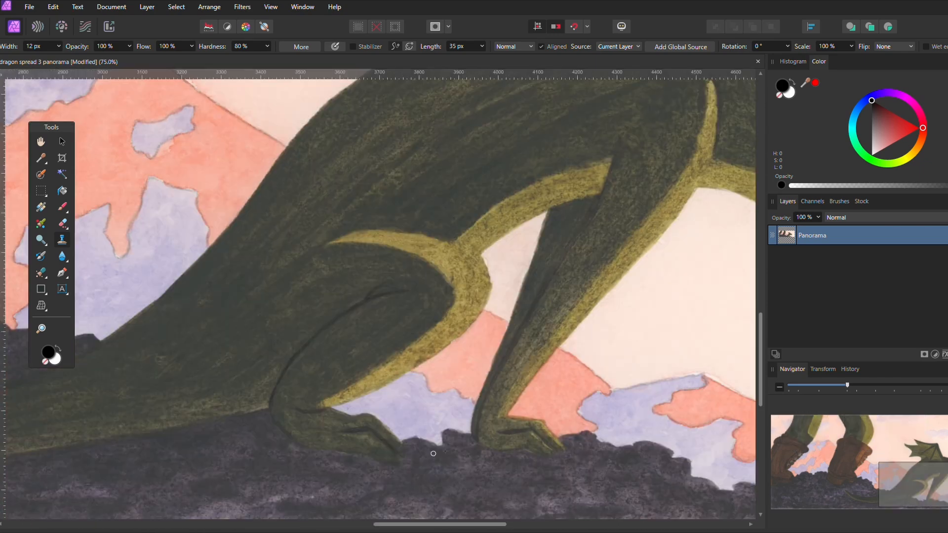
scroll(439, 452, up, 5)
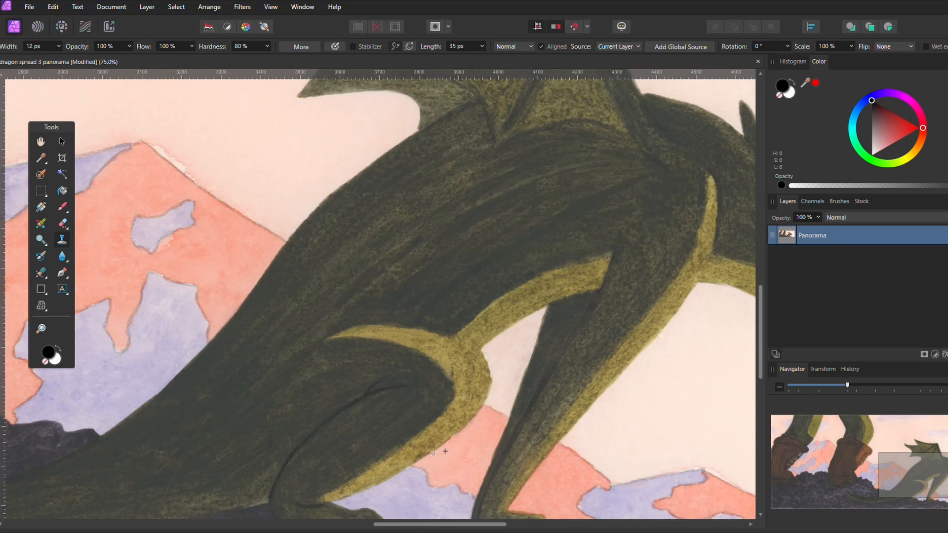
scroll(434, 453, up, 8)
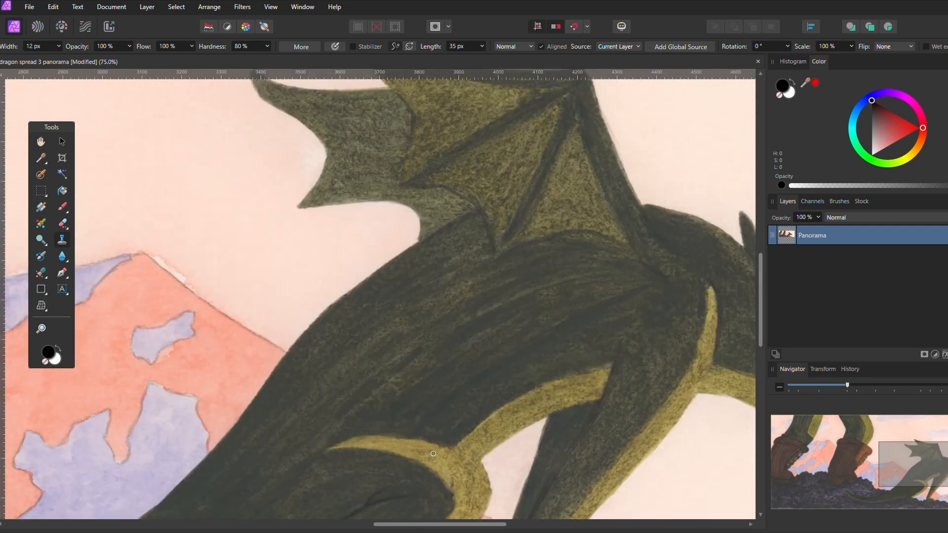
scroll(433, 453, up, 8)
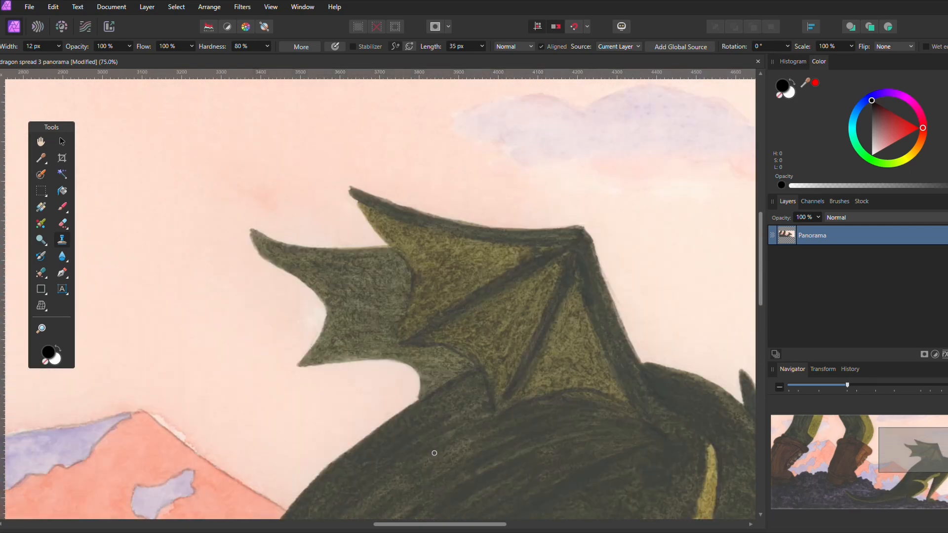
scroll(435, 453, up, 8)
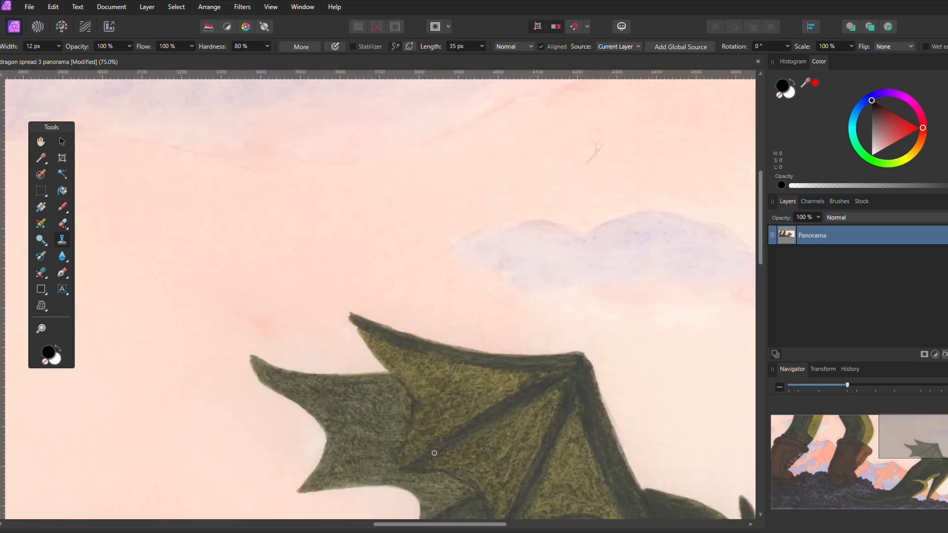
scroll(434, 452, up, 2)
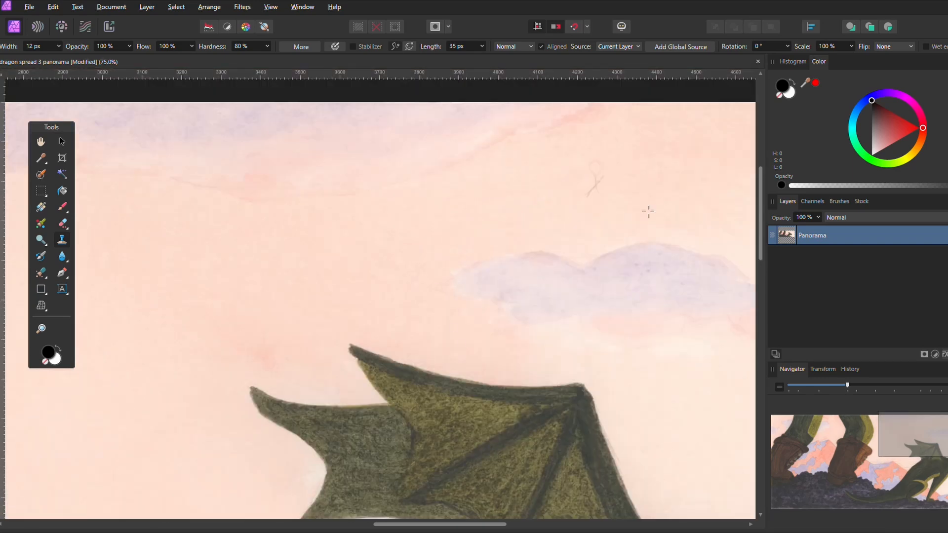
alt+click(600, 176)
drag(596, 187, 586, 196)
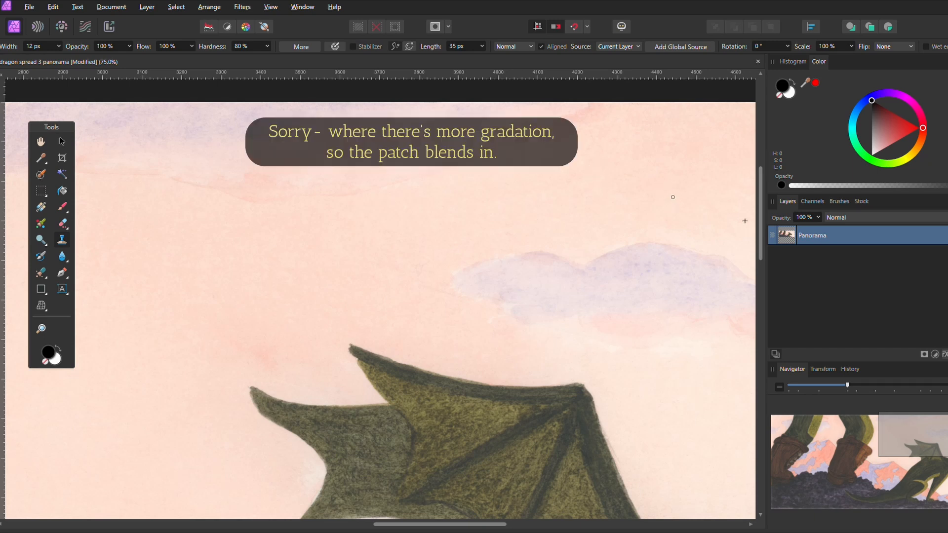
Sample fresh clone sources from the clean pink sky around the lavender cloud above the dragon.
alt+click(617, 177)
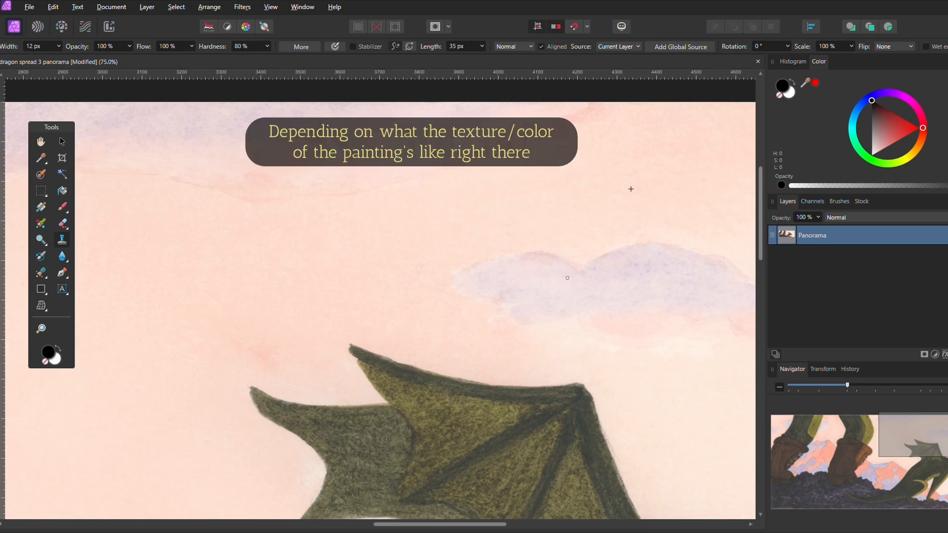
drag(631, 188, 409, 189)
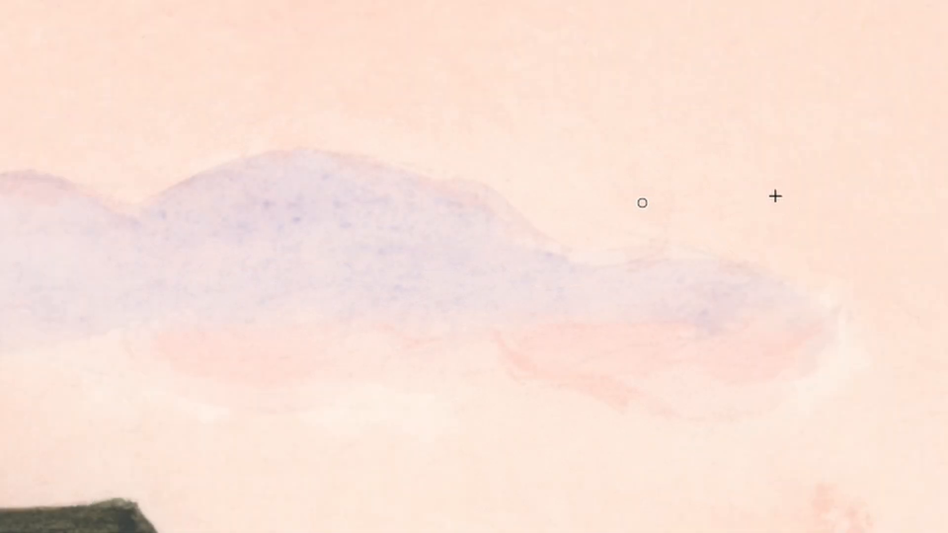
alt+click(563, 148)
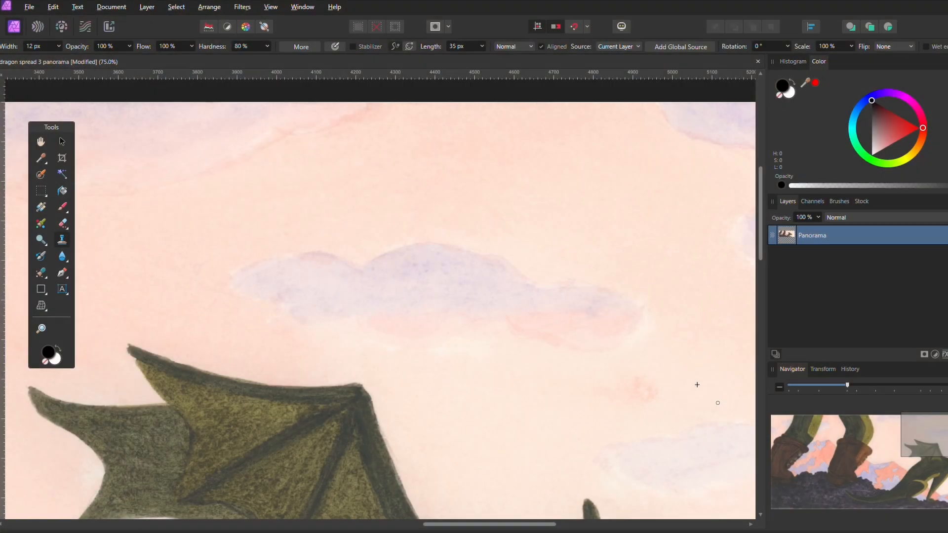
Clone clean pale sky over the thin hair-like mark in the open sky beyond the dragon's snout, above the mountains.
scroll(521, 486, down, 3)
scroll(517, 382, down, 8)
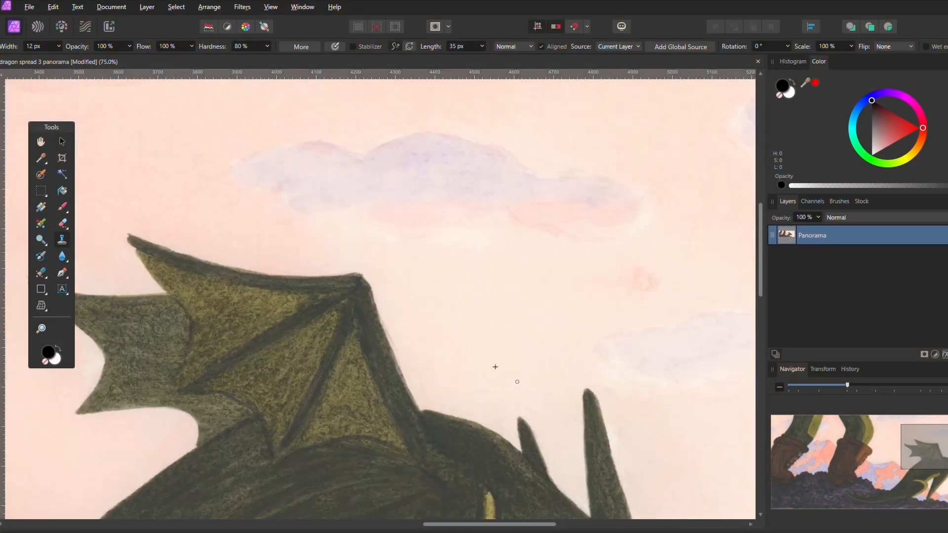
scroll(517, 382, down, 5)
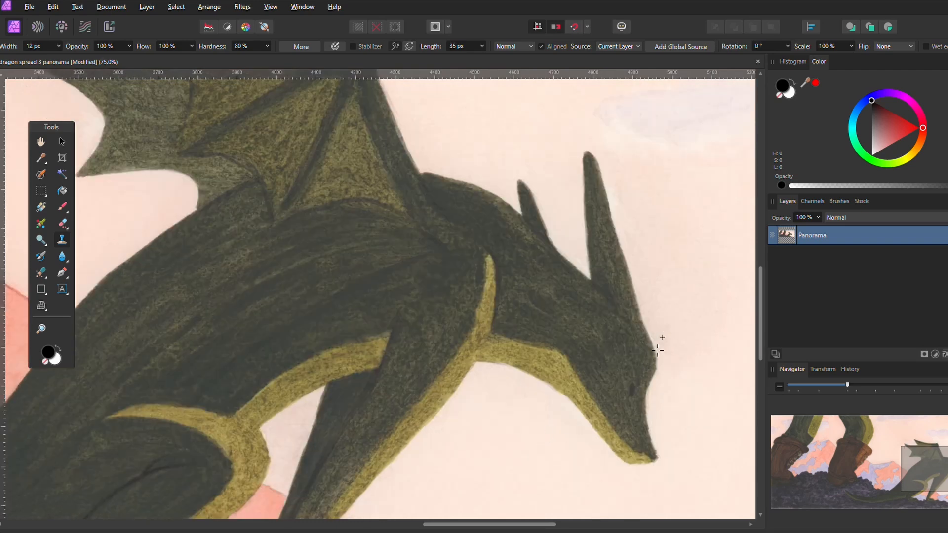
scroll(547, 438, down, 9)
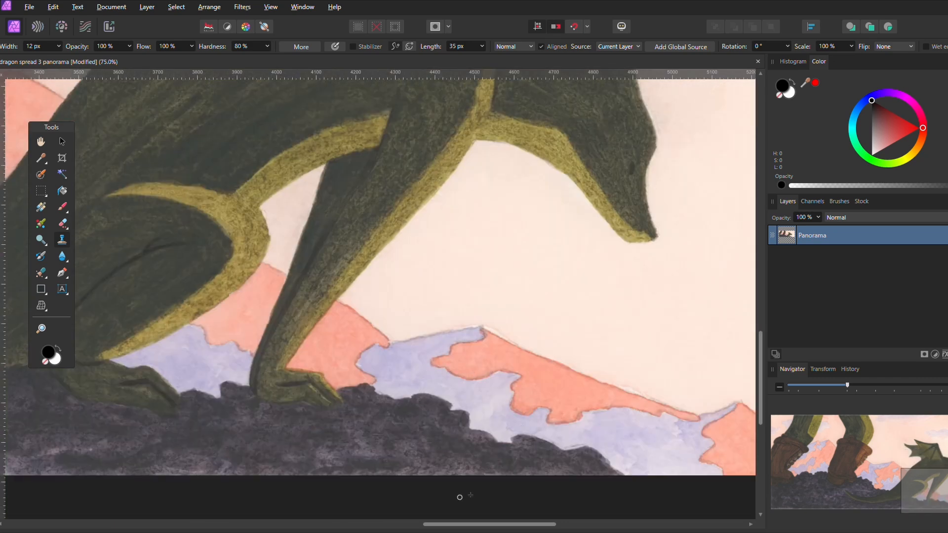
scroll(453, 347, up, 1)
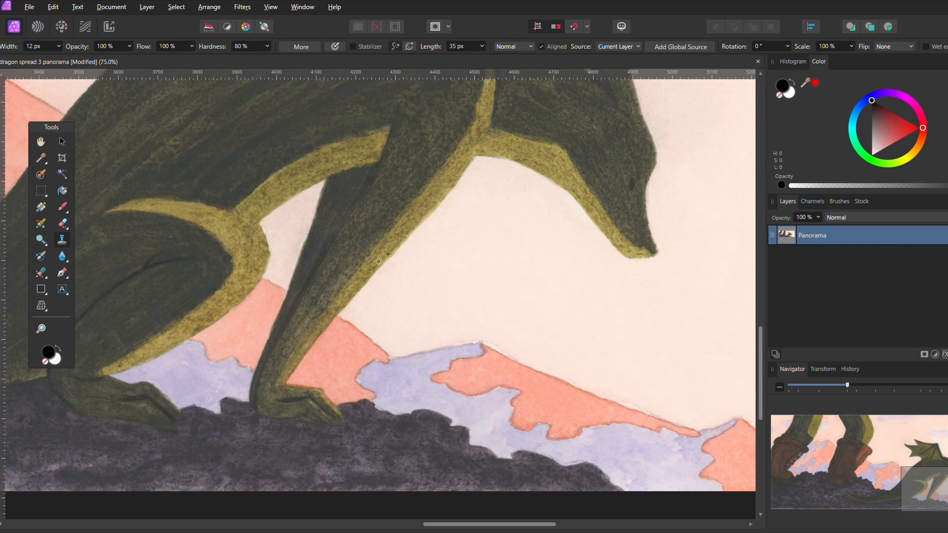
drag(474, 524, 538, 524)
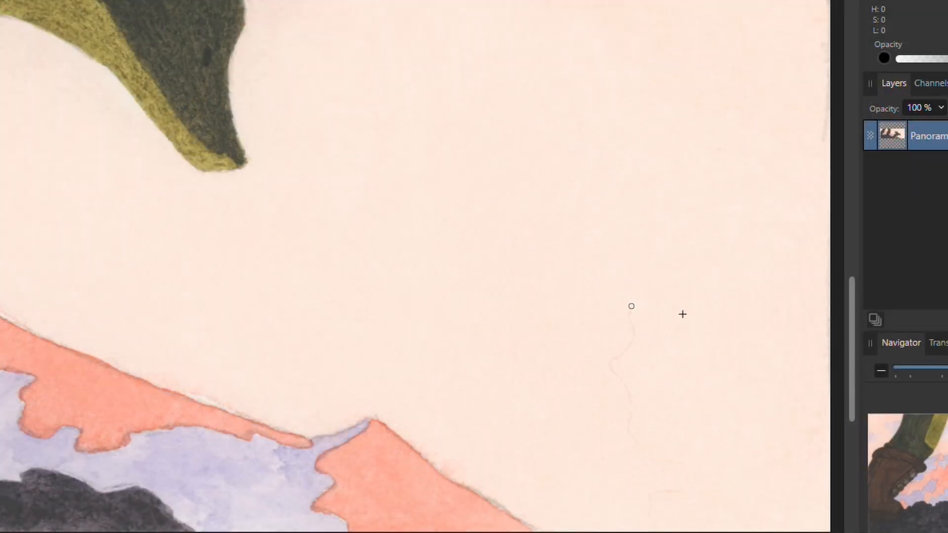
mouse_move(634, 338)
mouse_down()
mouse_move(606, 368)
mouse_move(630, 399)
mouse_move(637, 438)
mouse_up()
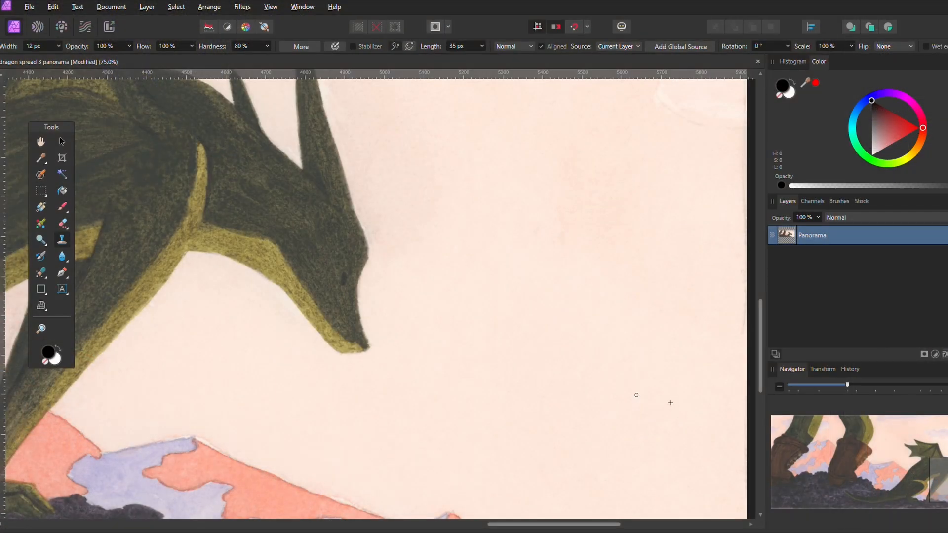
Examine the sky, clouds, dragon's head and mountains in the right end of the painting for stray marks, zooming to 150%.
drag(550, 525, 559, 528)
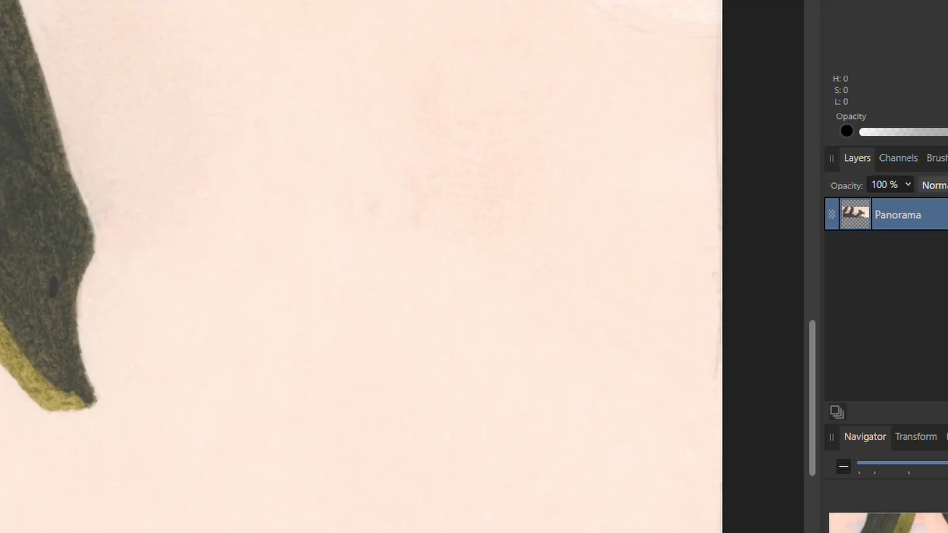
scroll(494, 503, up, 2)
scroll(549, 509, up, 5)
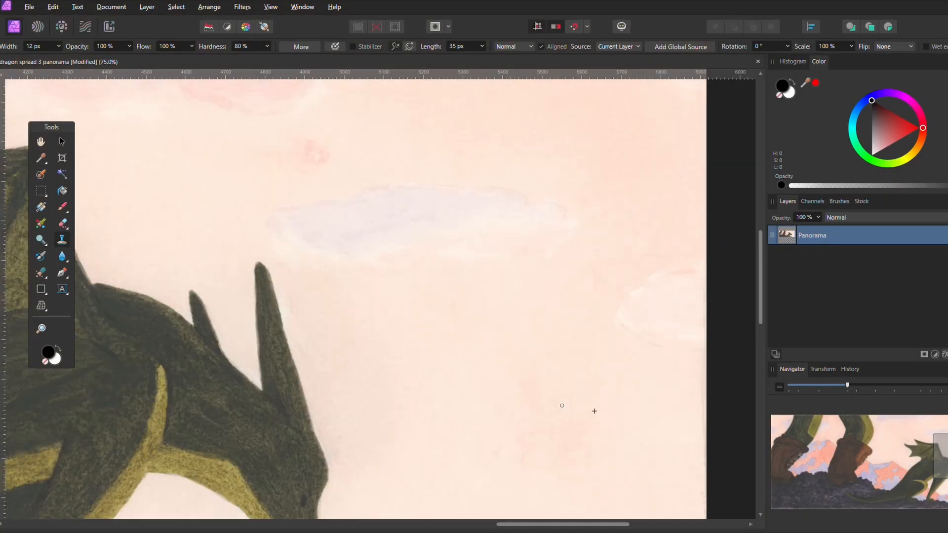
scroll(562, 405, up, 2)
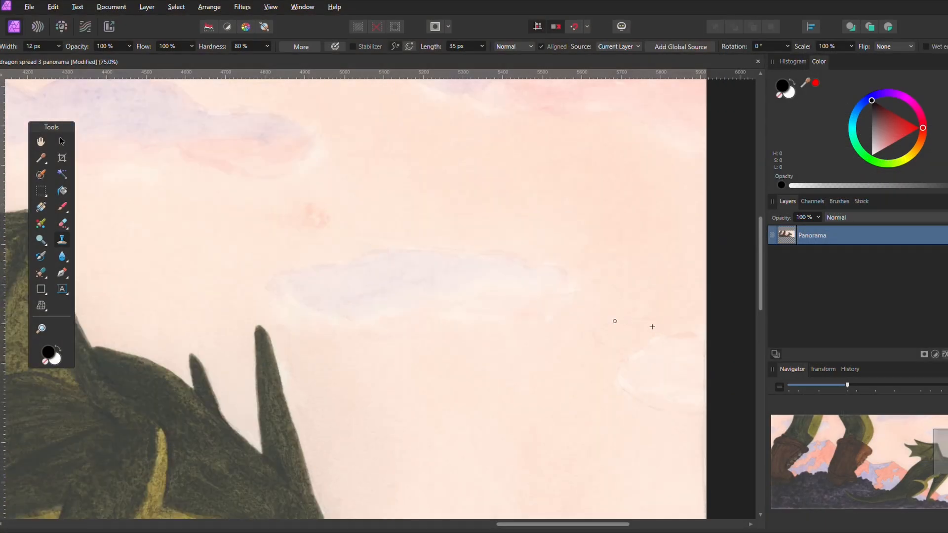
scroll(571, 398, up, 3)
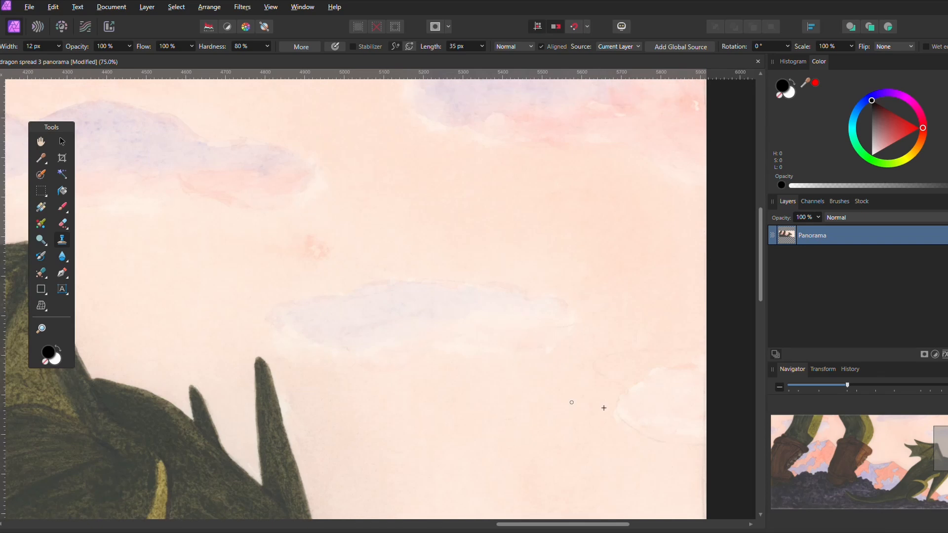
scroll(558, 401, up, 4)
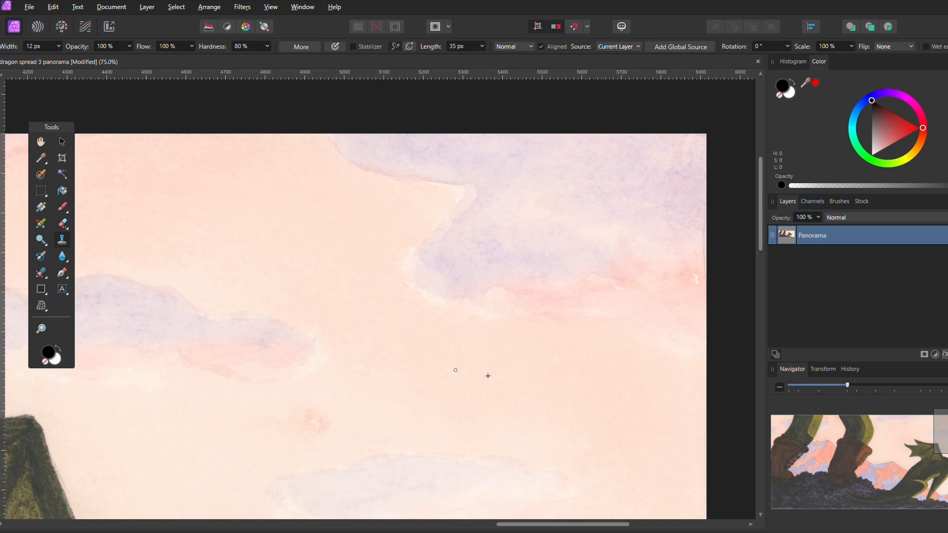
key(ctrl+plus)
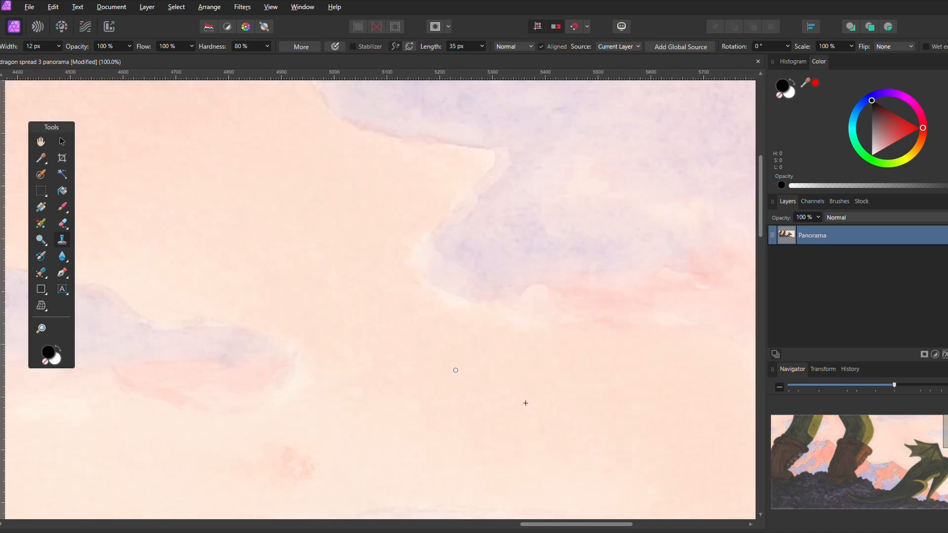
key(ctrl+plus)
scroll(451, 323, down, 9)
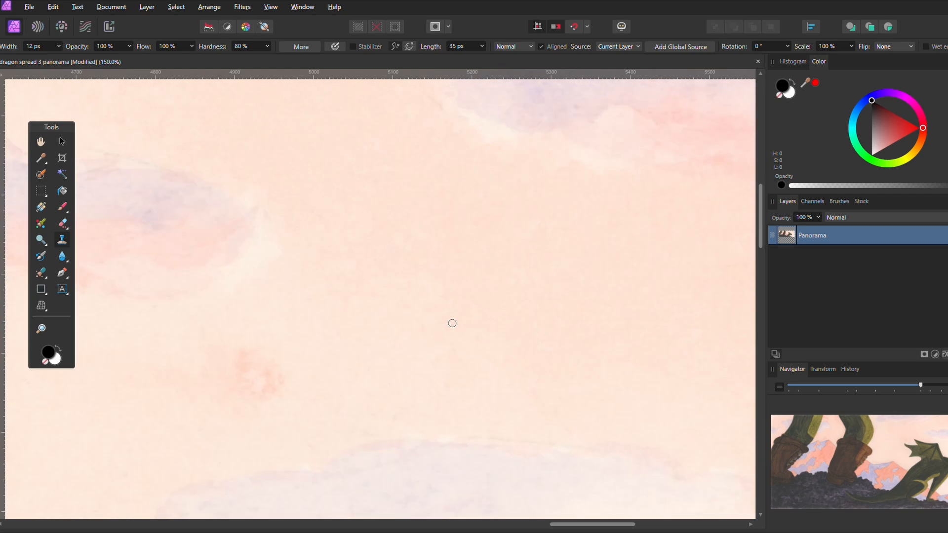
scroll(452, 323, down, 7)
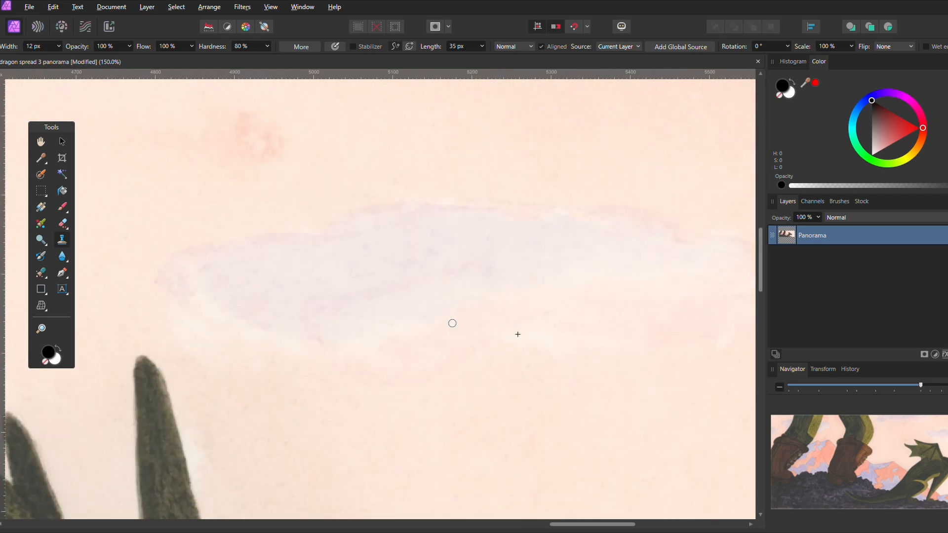
scroll(453, 324, down, 11)
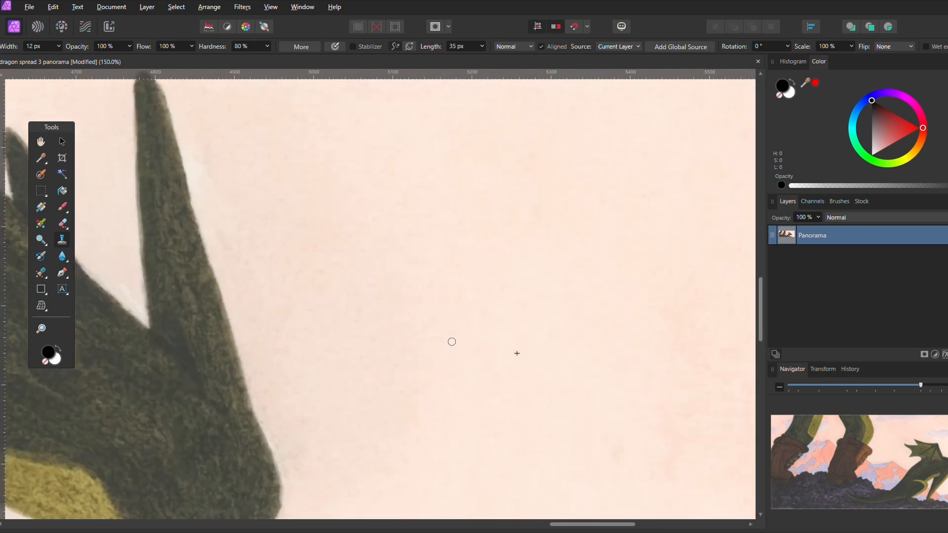
scroll(452, 342, down, 10)
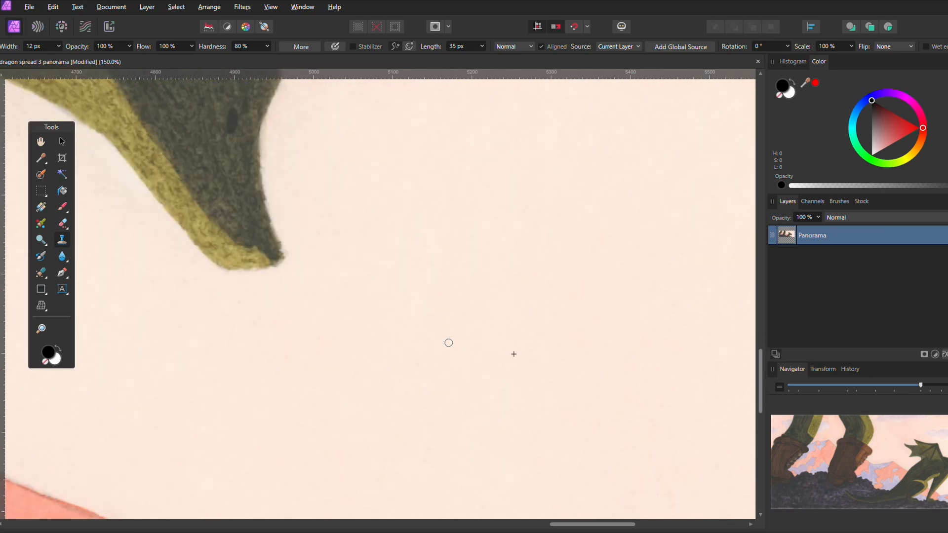
scroll(449, 343, down, 10)
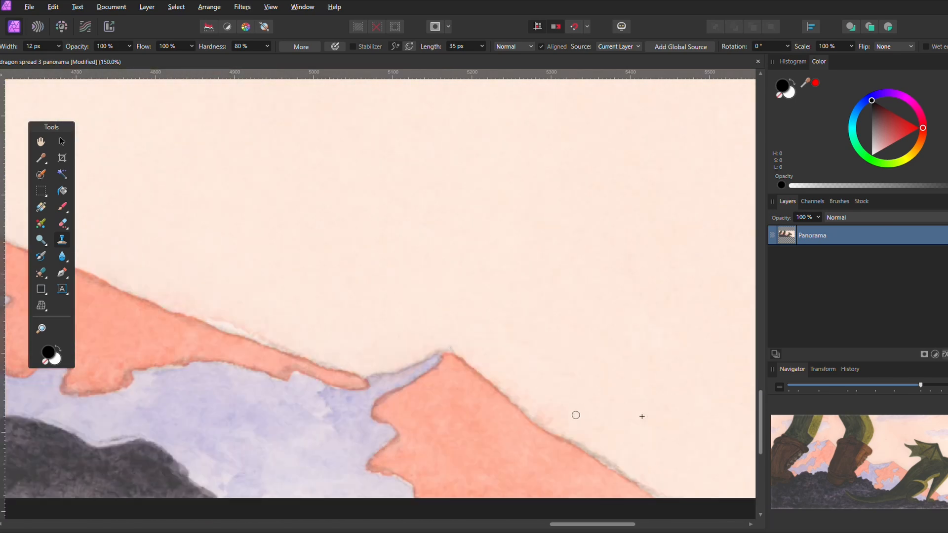
Set the clone brush width to 9 px and retouch the pale lower edge of the rightmost peak with sampled coral.
drag(599, 525, 573, 524)
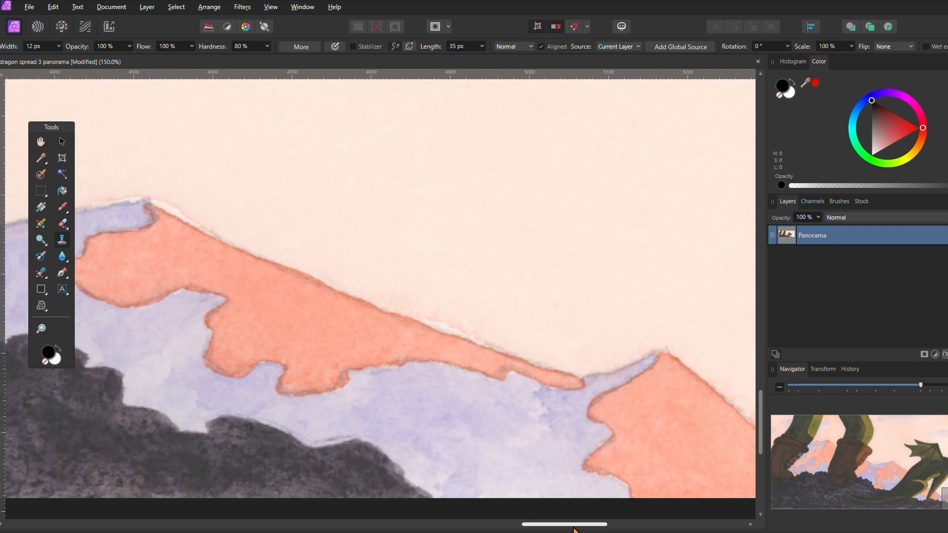
alt+click(633, 472)
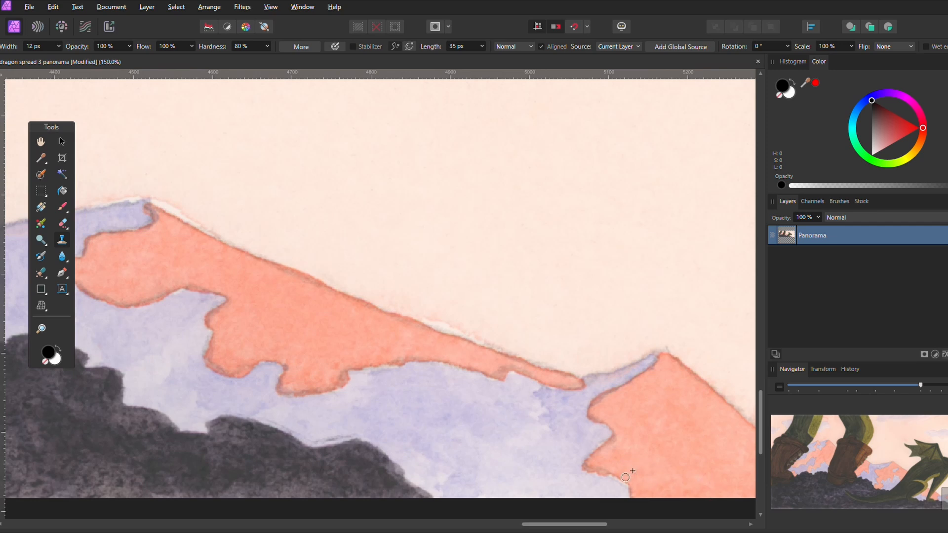
click(50, 7)
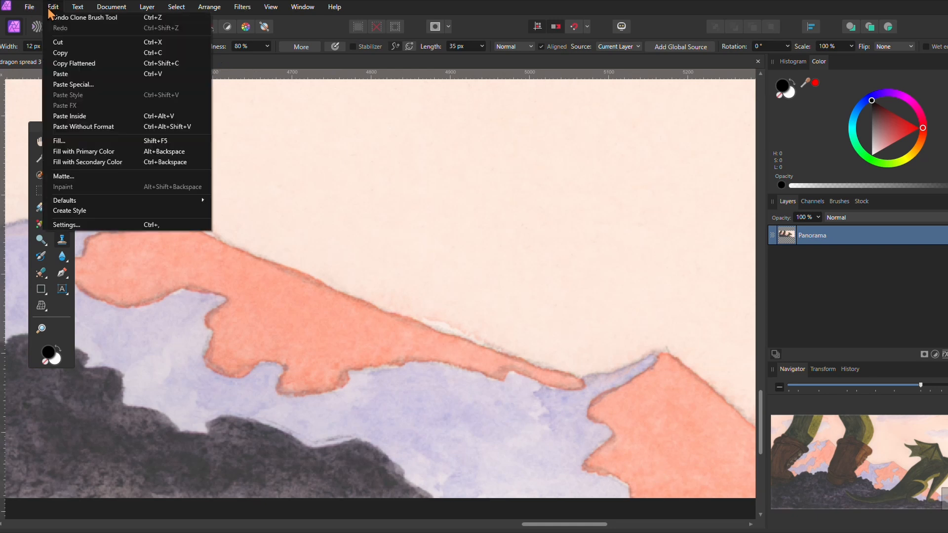
click(65, 19)
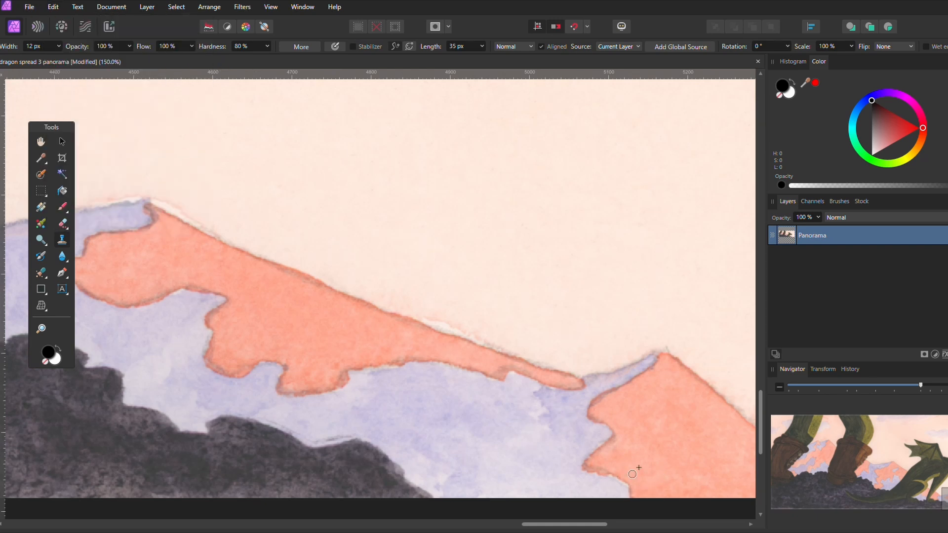
click(59, 48)
click(623, 470)
Check the rocks, boot and dragon's tail for stray marks, and review the whole painting at 15% zoom.
drag(598, 525, 353, 525)
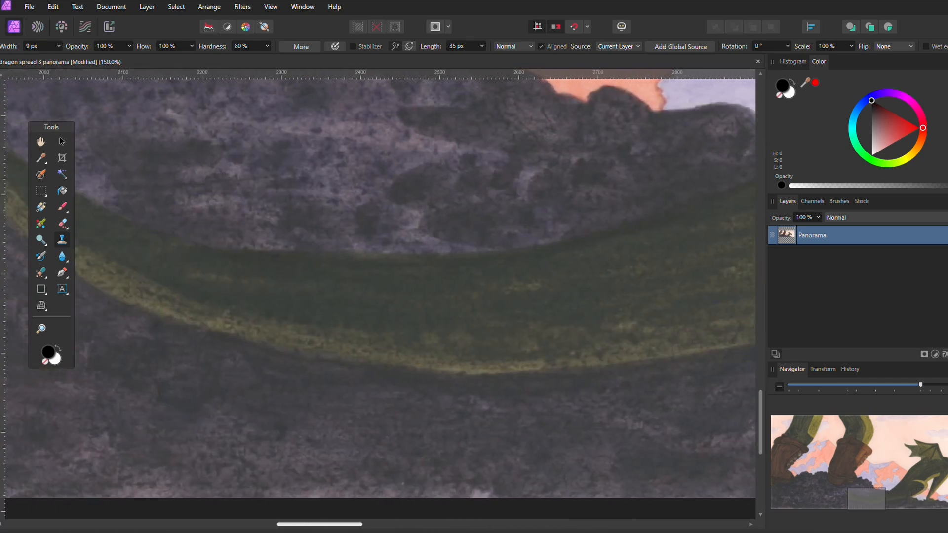
scroll(483, 385, up, 8)
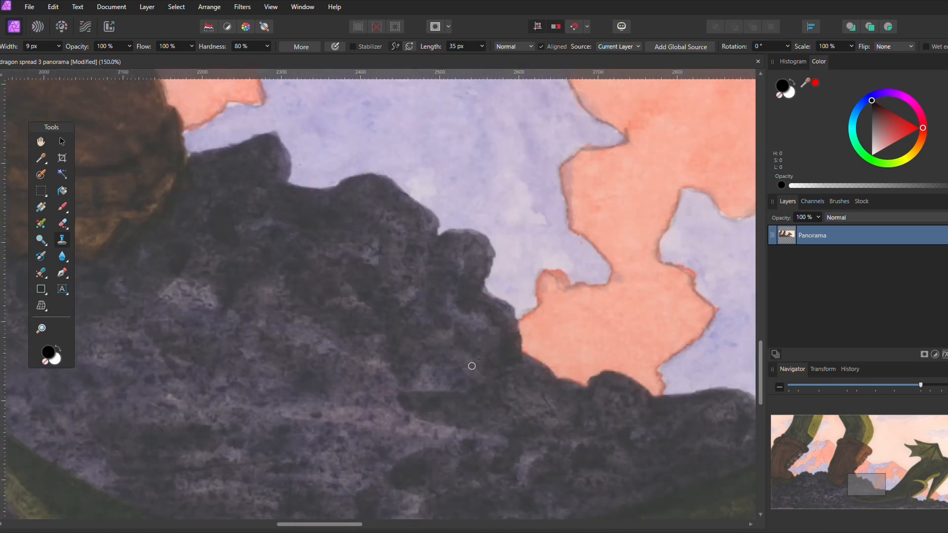
key(ctrl+minus)
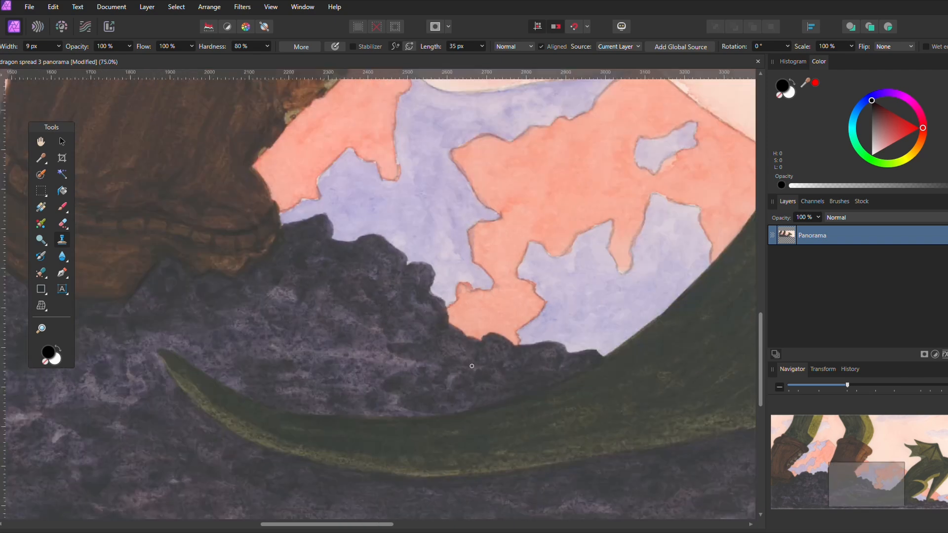
key(ctrl+minus)
key(ctrl+minus)
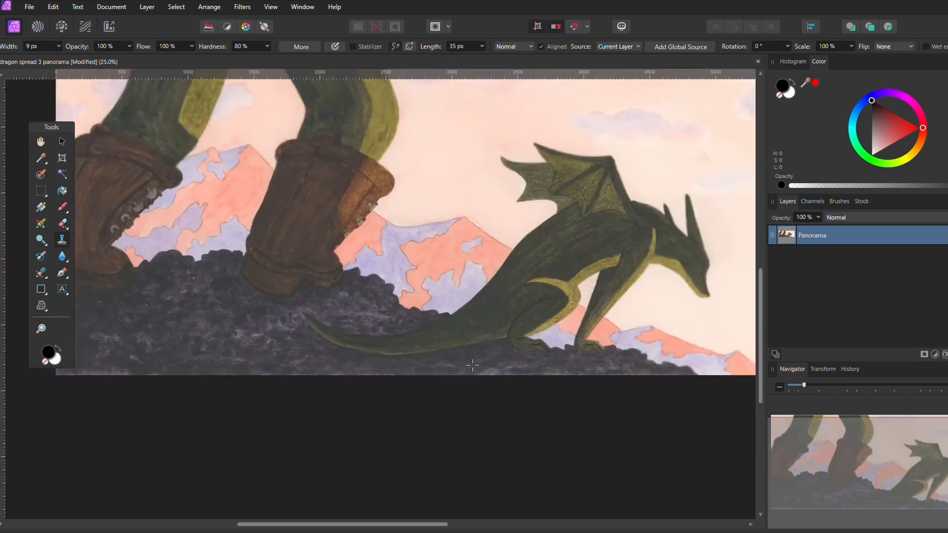
key(ctrl+minus)
scroll(472, 365, up, 1)
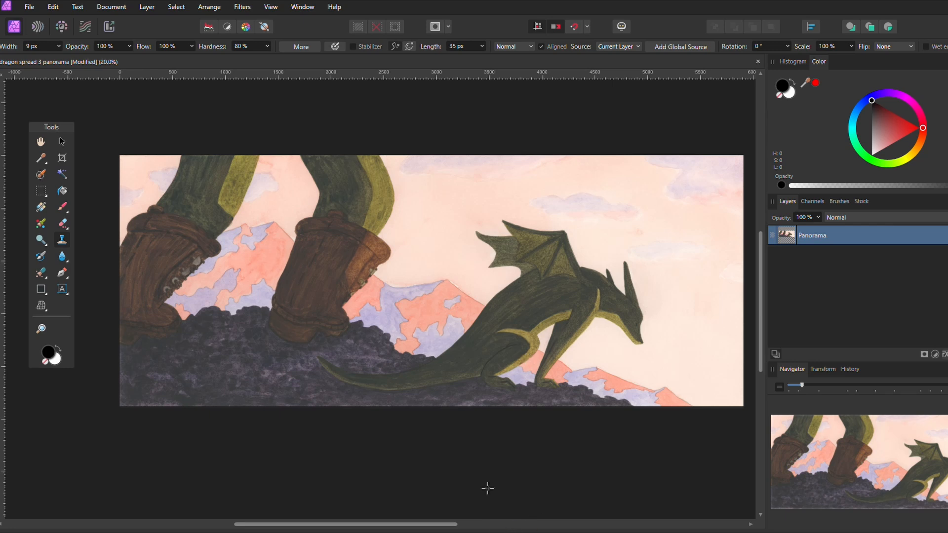
key(ctrl+minus)
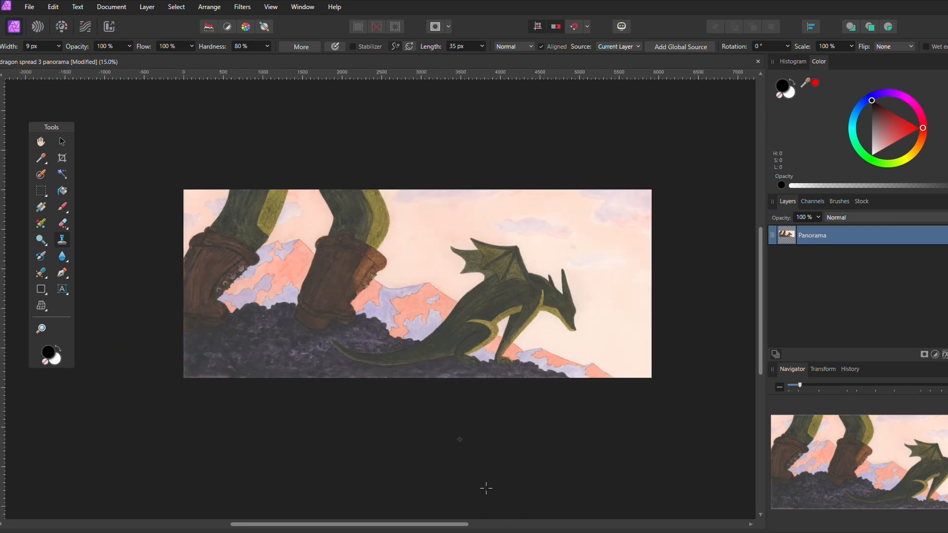
mouse_move(408, 524)
mouse_down()
mouse_move(440, 524)
mouse_move(415, 524)
mouse_up()
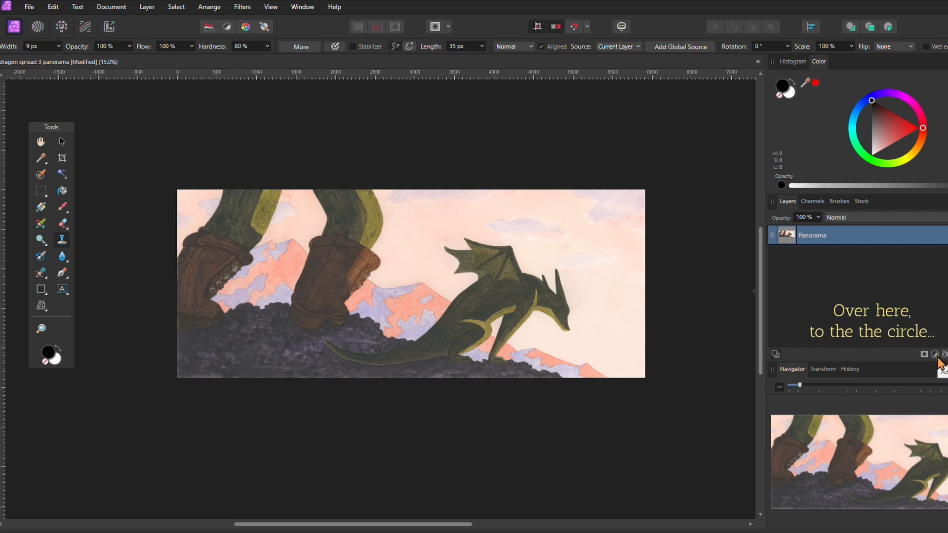
Add a Curves adjustment layer above the Panorama layer and move its dialog clear of the painting.
click(937, 356)
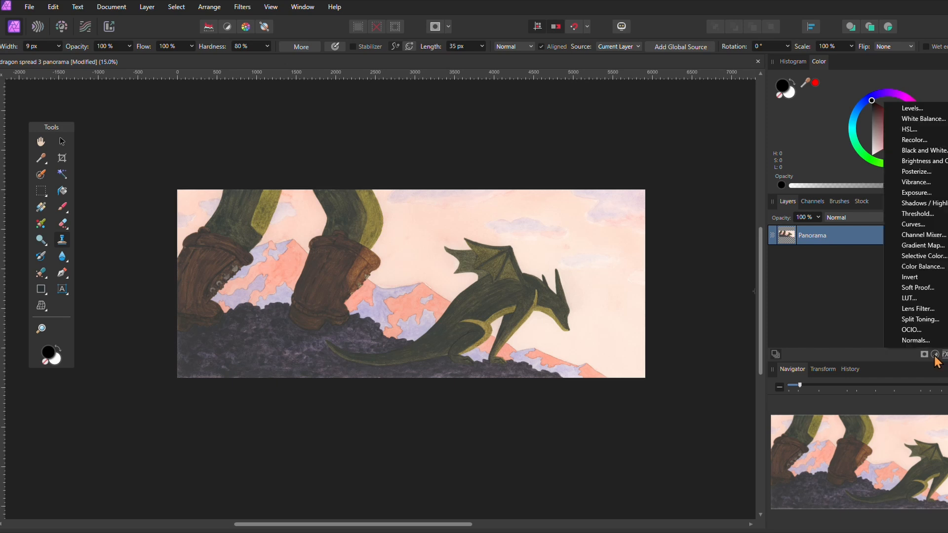
click(925, 226)
drag(653, 243, 794, 183)
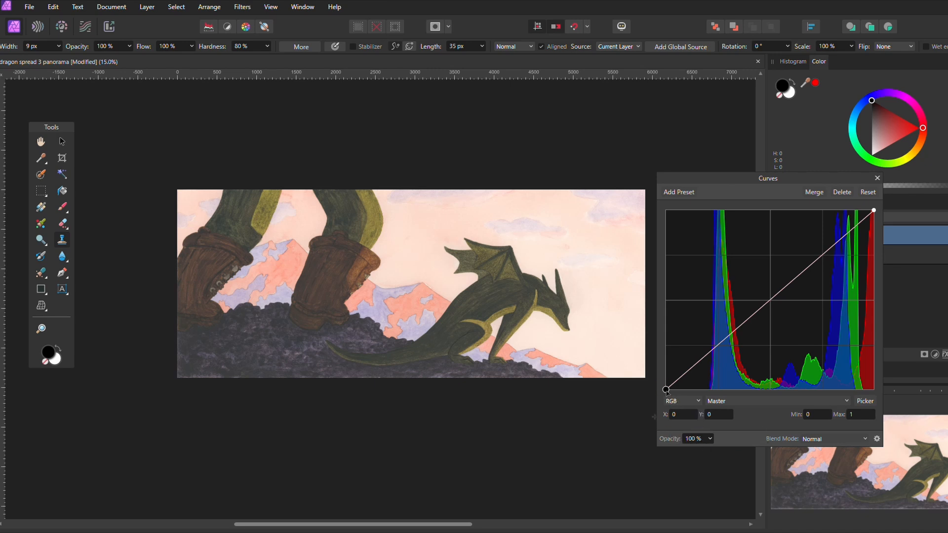
Set the Curves master black point to X 0.13, Y 0 and compare the painting with the adjustment off and on.
drag(667, 393, 702, 402)
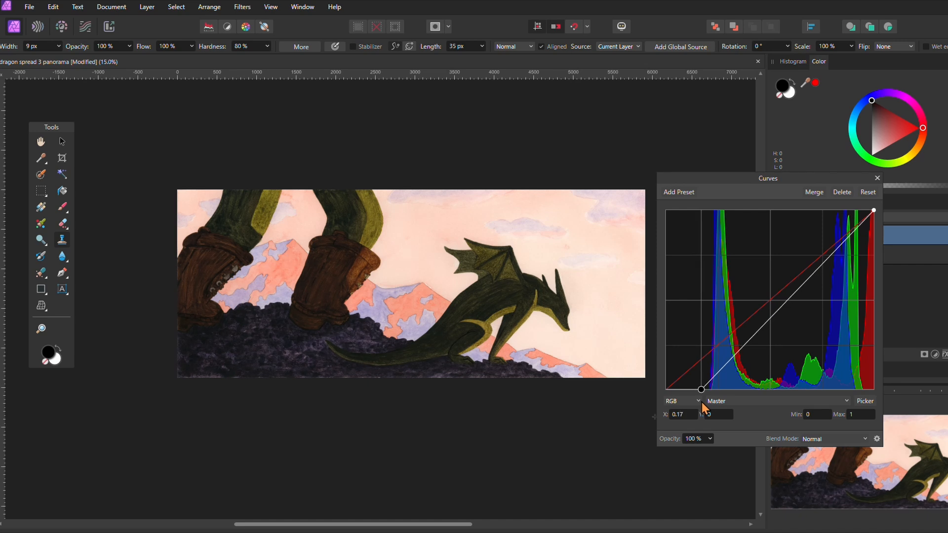
drag(701, 403, 695, 404)
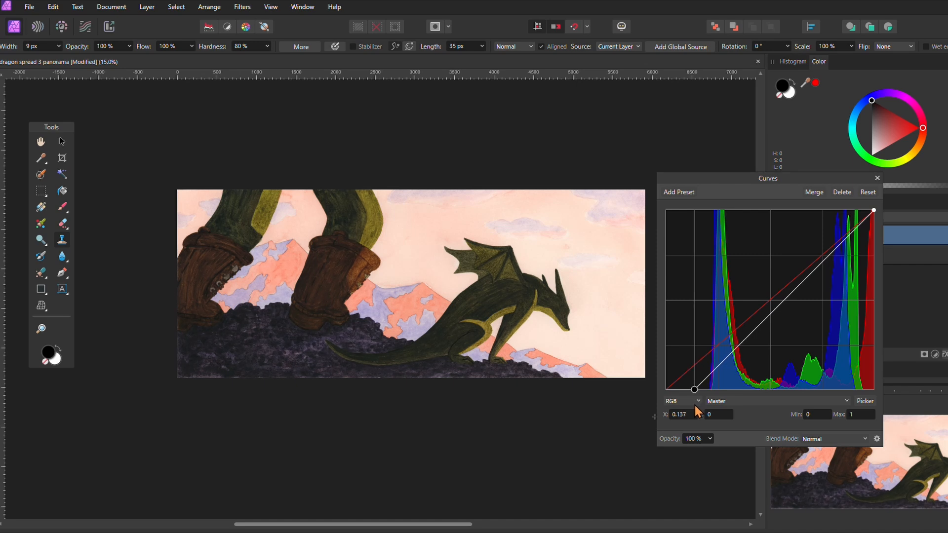
drag(697, 410, 697, 410)
drag(695, 404, 693, 404)
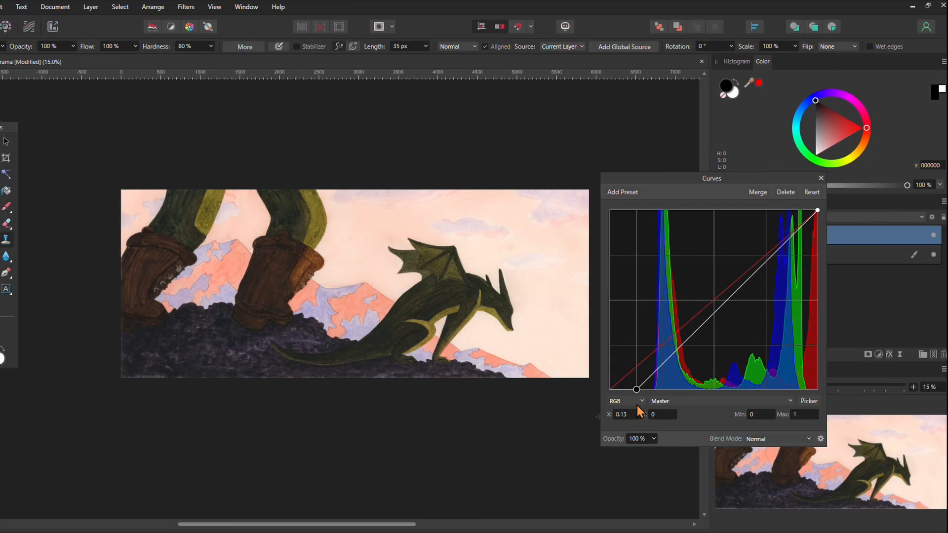
click(822, 178)
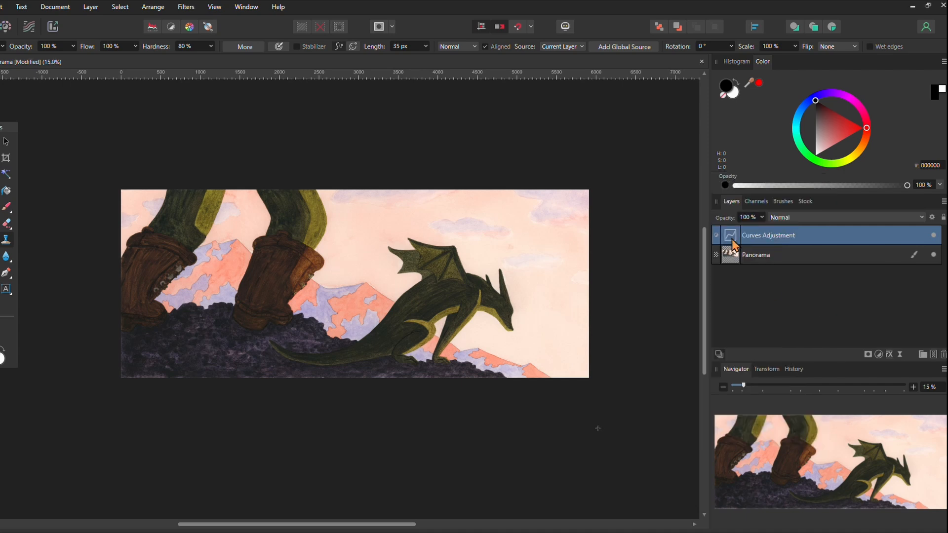
click(935, 239)
click(935, 239)
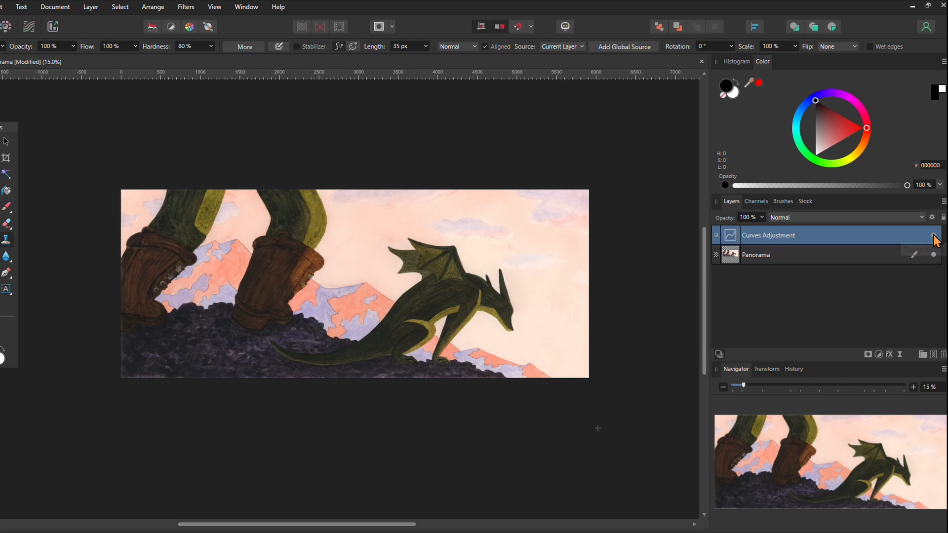
Compare the painting with the Curves adjustment off and on, and add a Selective Color adjustment above it.
click(934, 239)
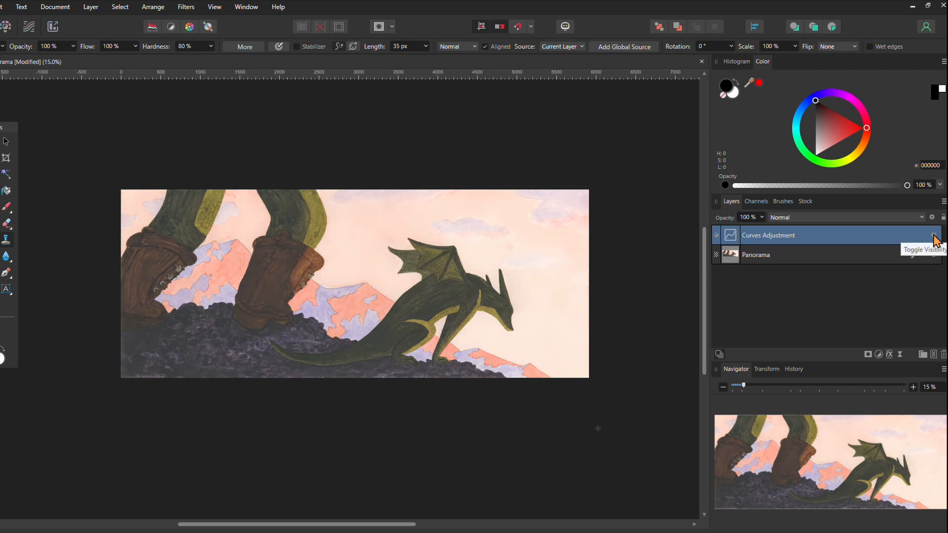
click(934, 239)
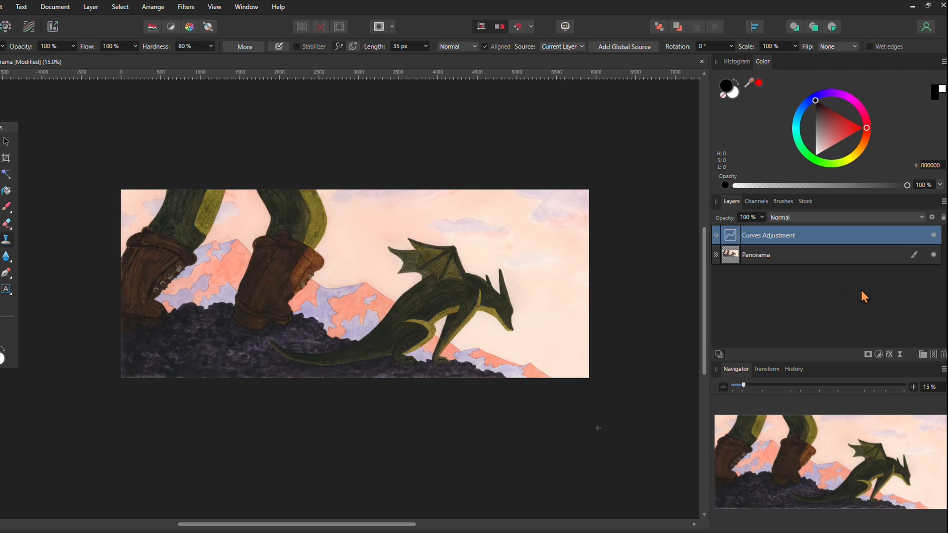
click(884, 351)
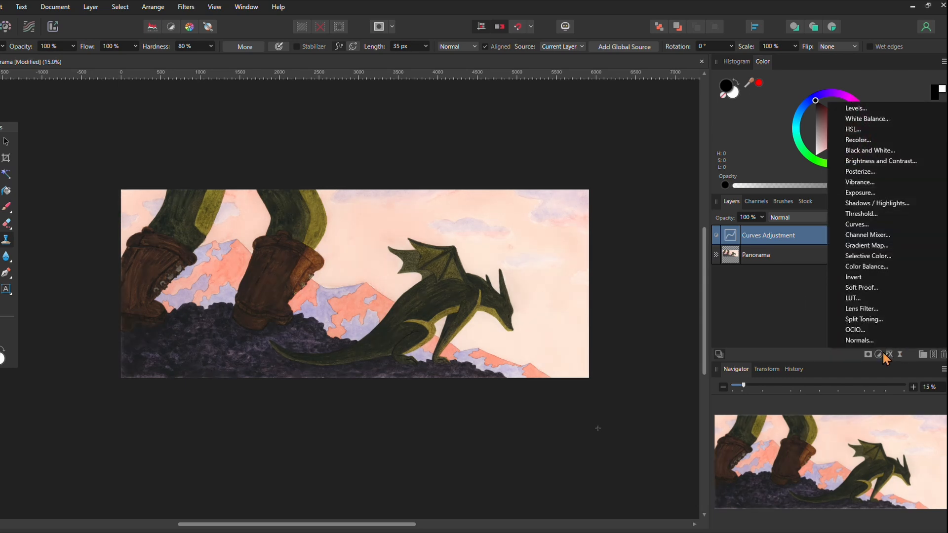
click(875, 256)
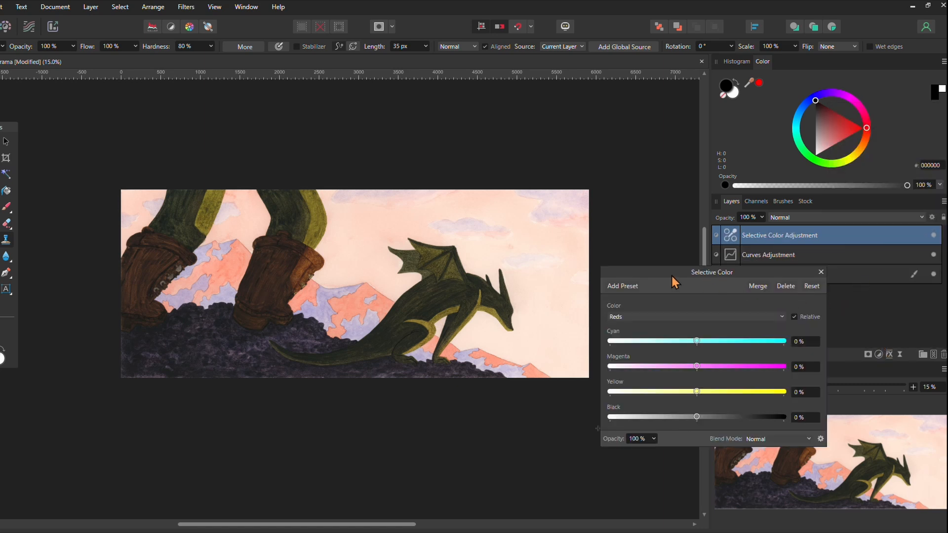
drag(653, 269, 700, 276)
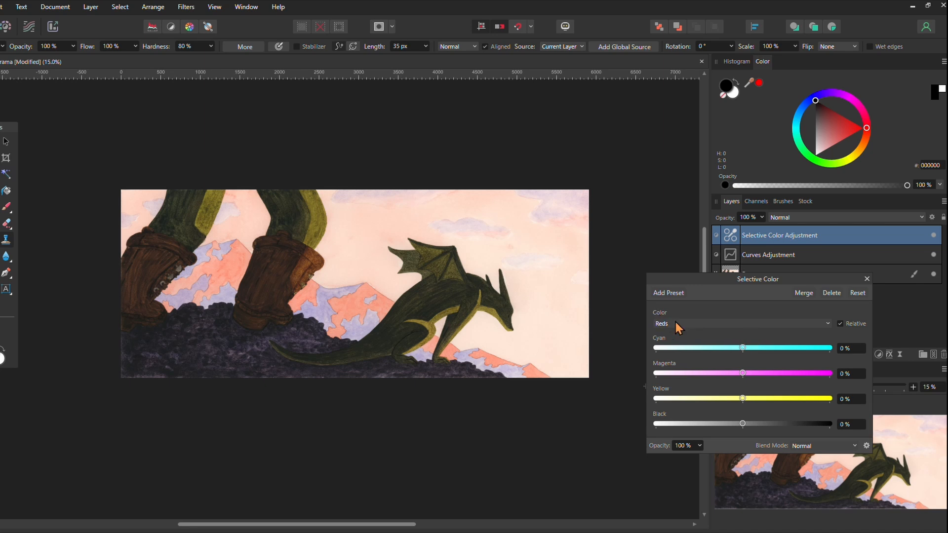
In the Selective Color adjustment, set Black to 12% for the Neutrals and 5% for the Reds.
click(829, 323)
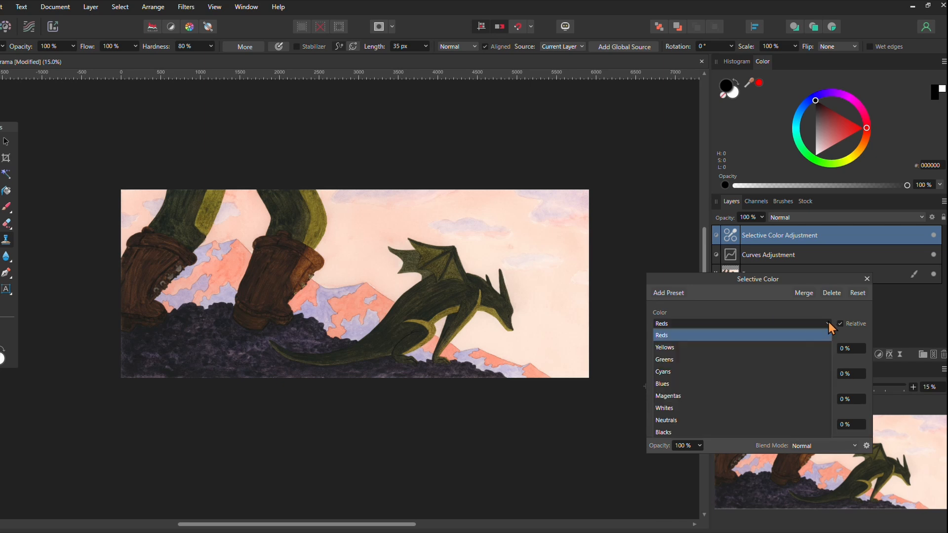
click(782, 420)
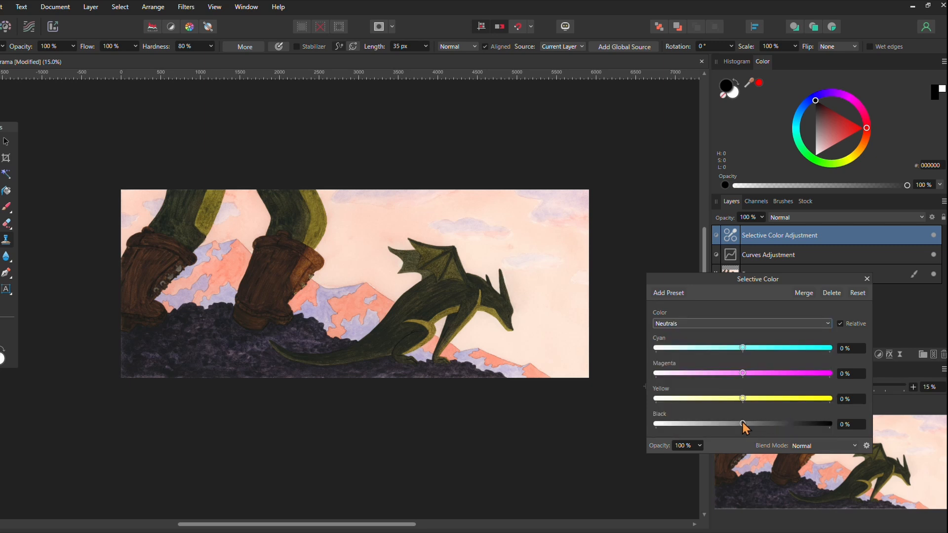
drag(744, 424, 753, 425)
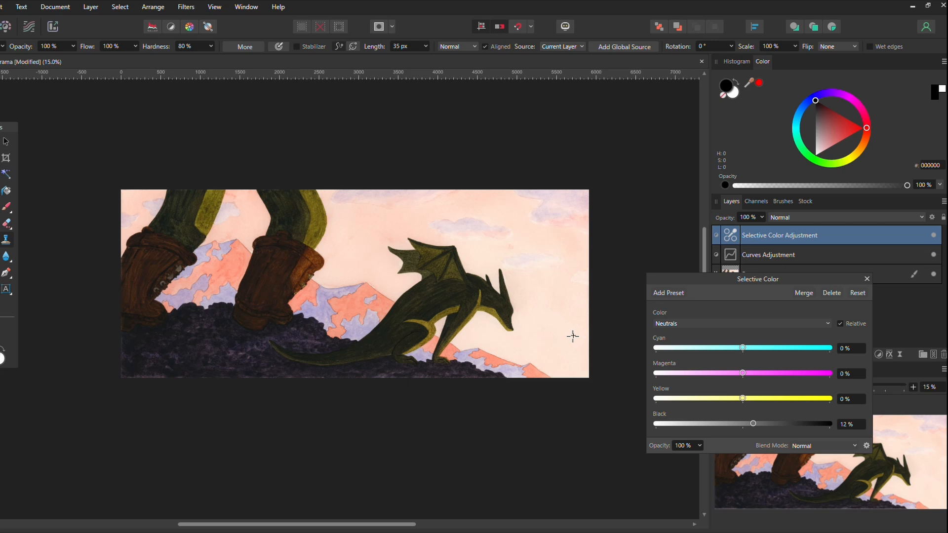
click(780, 324)
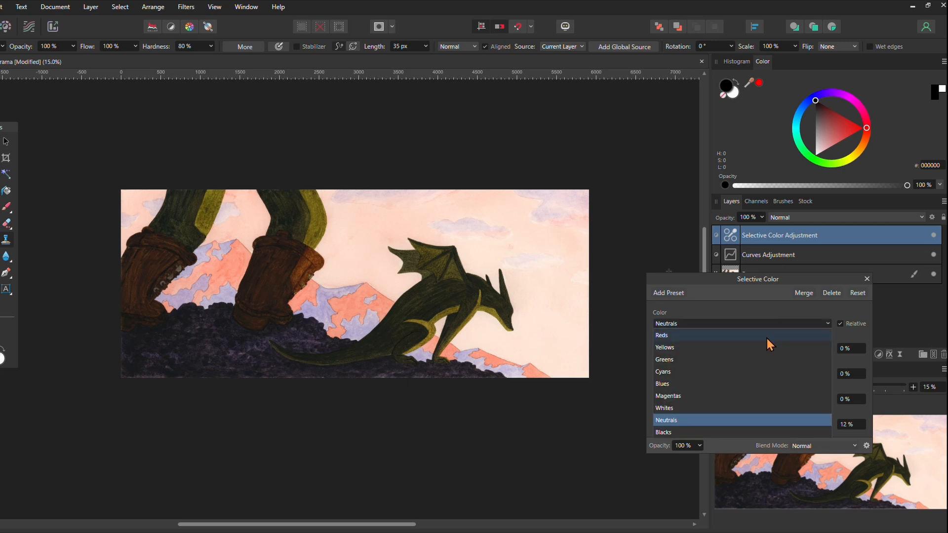
click(766, 336)
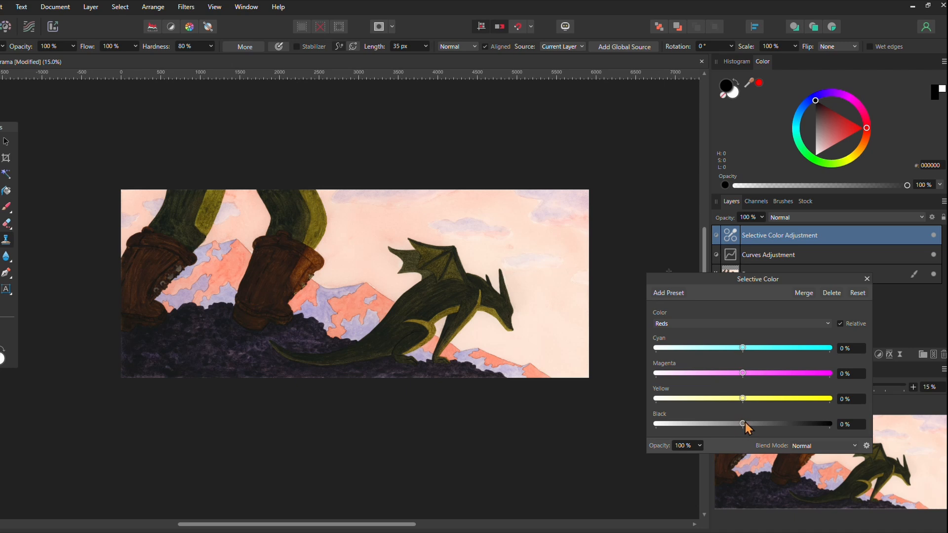
mouse_move(745, 422)
mouse_down()
mouse_move(781, 428)
mouse_move(742, 429)
mouse_up()
Deepen the Greens by setting their Black value to 86% in the Selective Color adjustment.
click(807, 325)
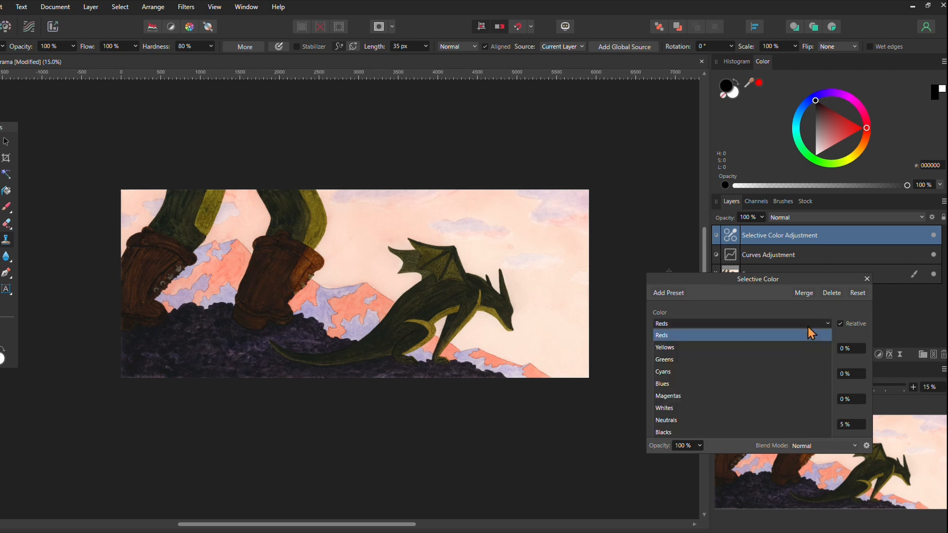
click(806, 362)
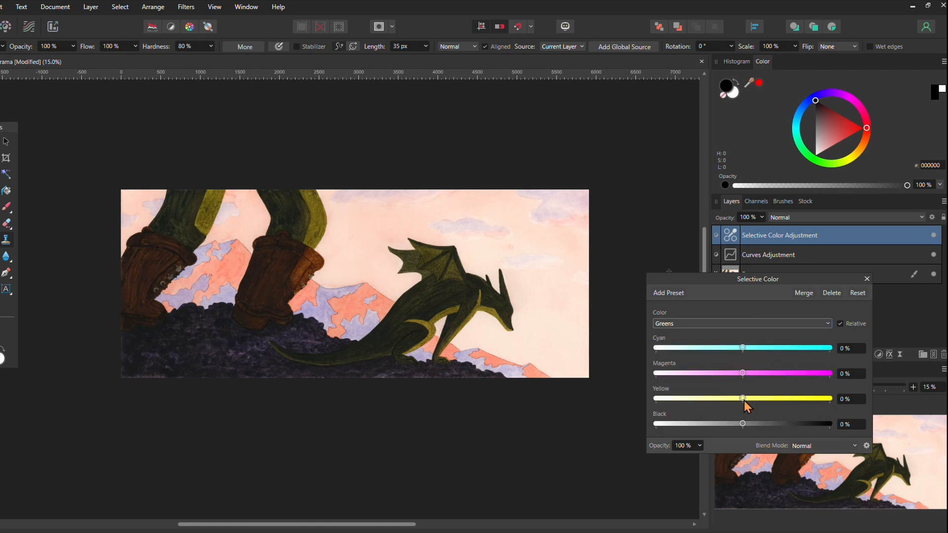
drag(744, 400, 822, 442)
drag(648, 419, 818, 433)
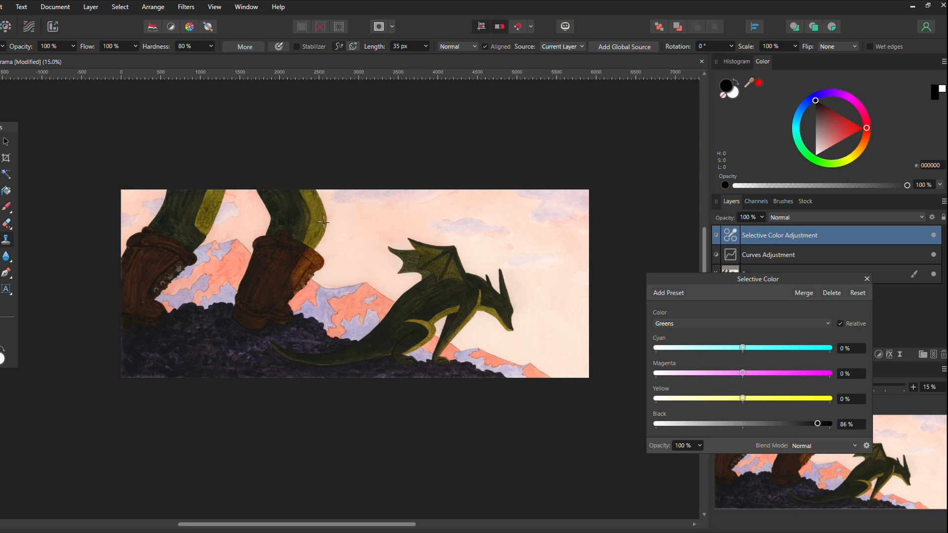
For the Yellows in the Selective Color adjustment, set Magenta to 14% and Yellow to -11%.
click(828, 324)
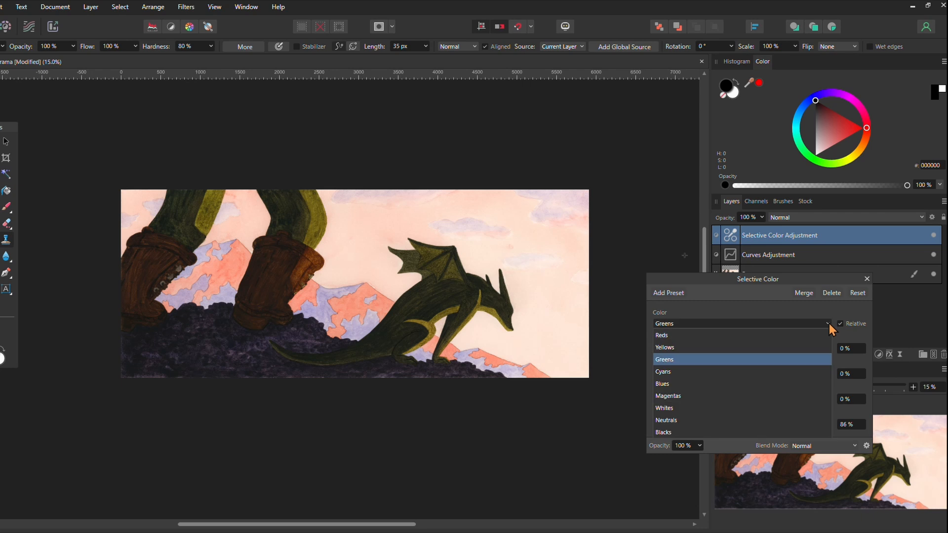
click(801, 351)
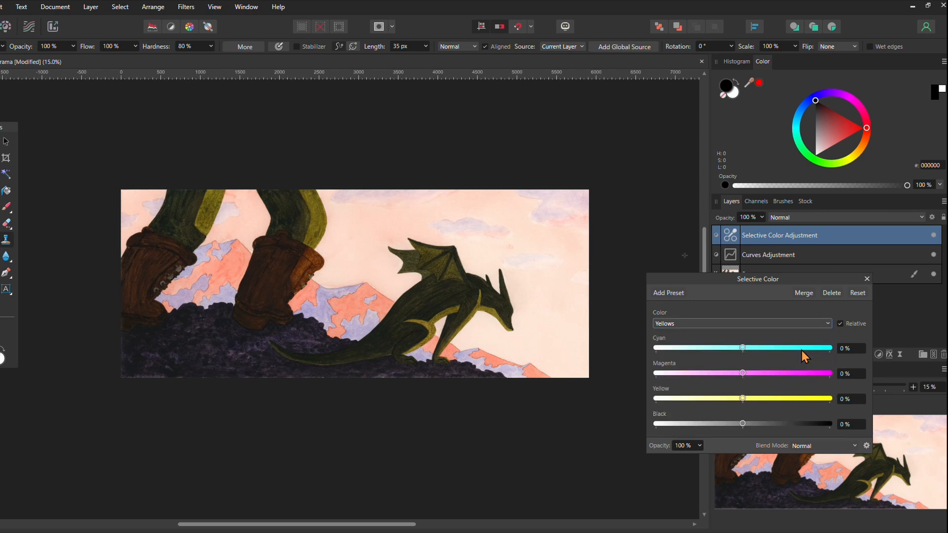
mouse_move(742, 399)
mouse_down()
mouse_move(671, 405)
mouse_move(739, 409)
mouse_up()
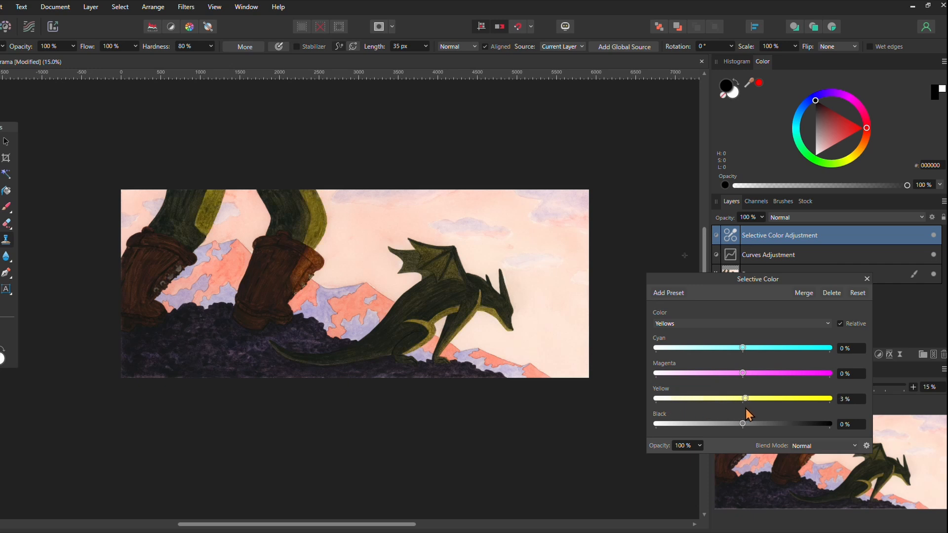
mouse_move(736, 410)
mouse_down()
mouse_move(765, 424)
mouse_move(747, 425)
mouse_up()
drag(744, 373, 754, 373)
mouse_move(754, 374)
mouse_down()
mouse_move(745, 374)
mouse_move(754, 373)
mouse_up()
Return to the Neutrals in the Selective Color adjustment and fine-tune their Magenta value slightly.
click(828, 324)
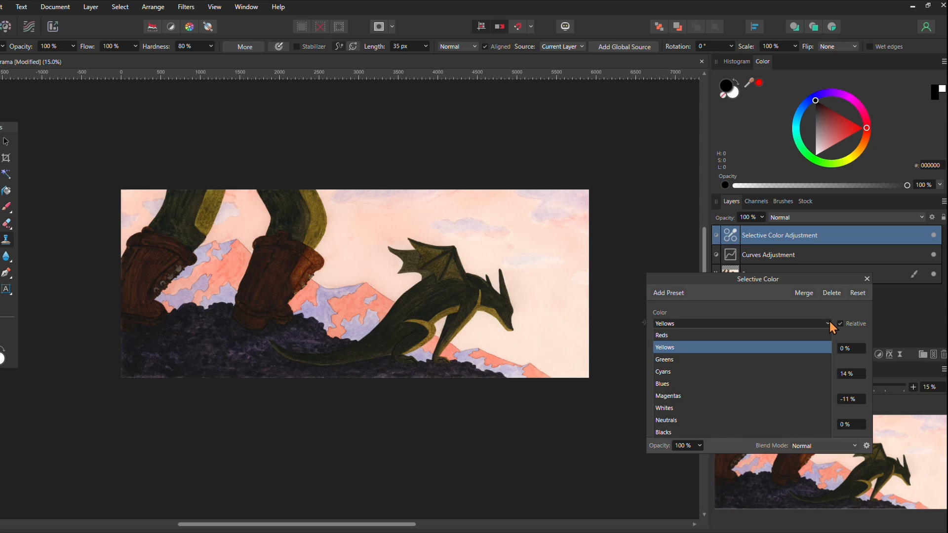
click(747, 424)
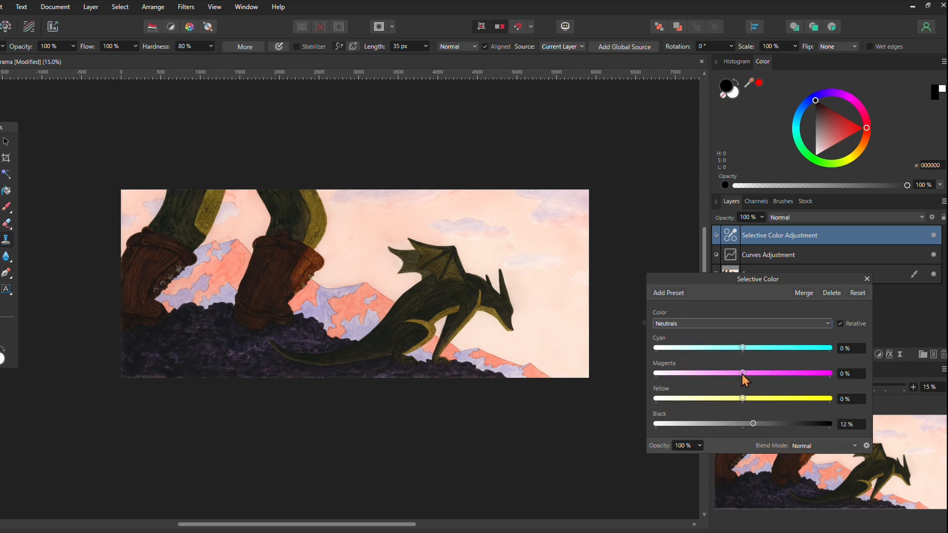
drag(742, 375, 739, 376)
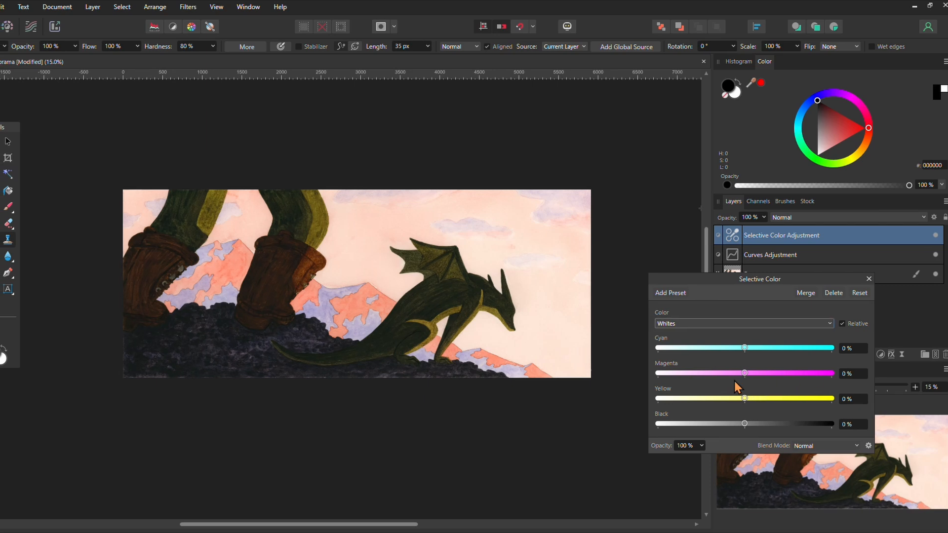
Warm the sky by setting the Whites to about 20% Magenta and 20% Yellow, and close the Selective Color adjustment.
drag(747, 377, 782, 391)
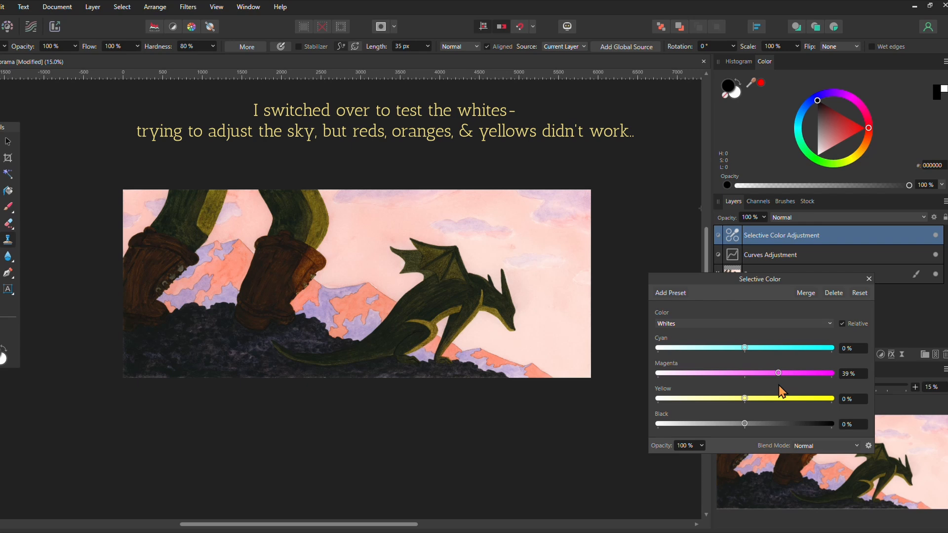
drag(779, 385, 759, 390)
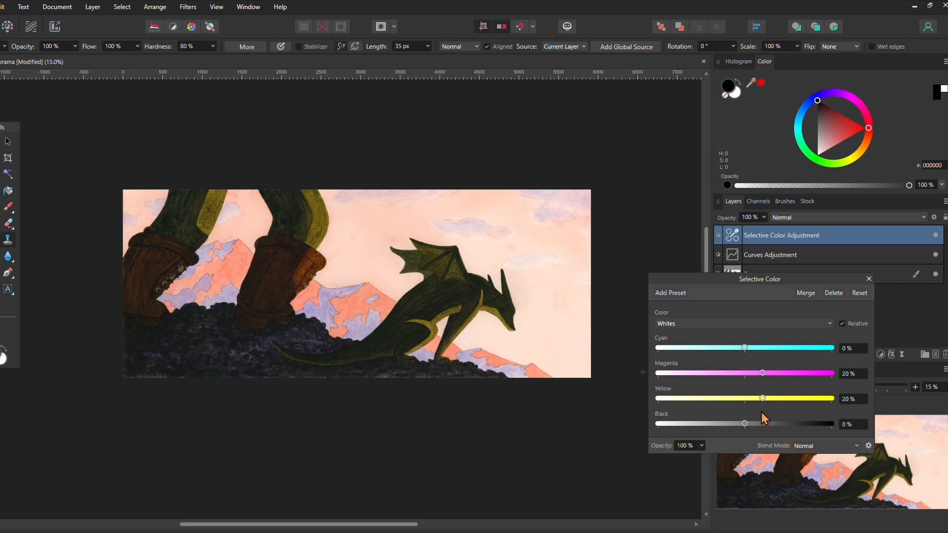
drag(763, 373, 765, 374)
click(869, 279)
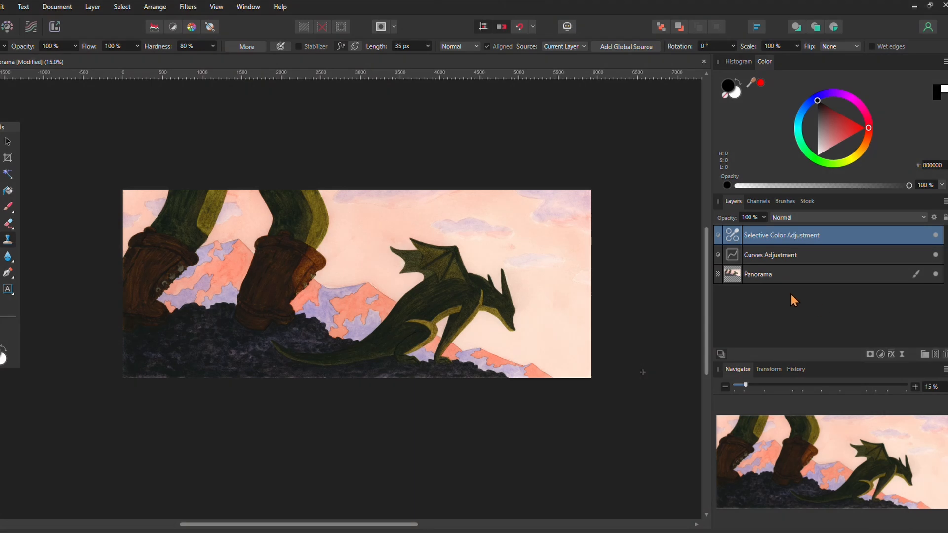
Add an empty pixel layer above the adjustments and sample the pale peach sky beside the dragon as the Paint Brush colour.
click(935, 354)
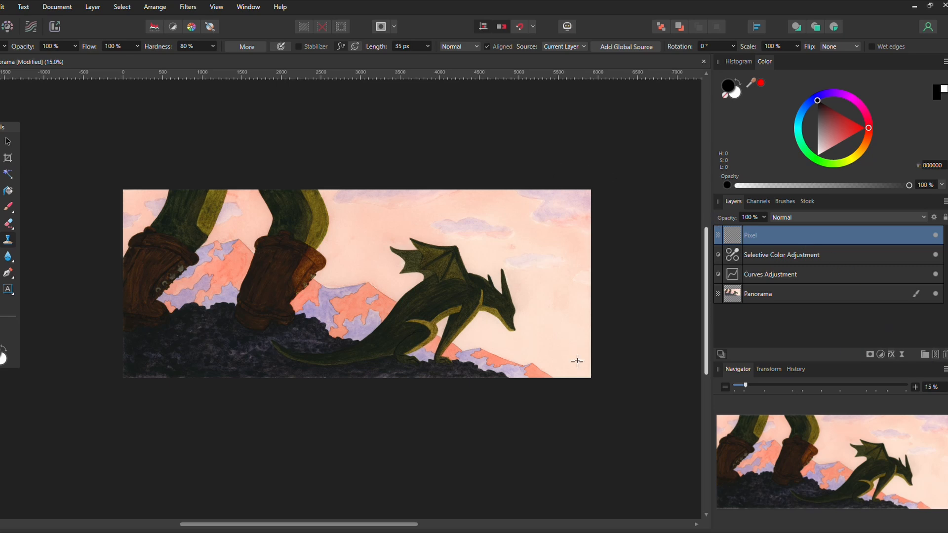
key(ctrl+plus)
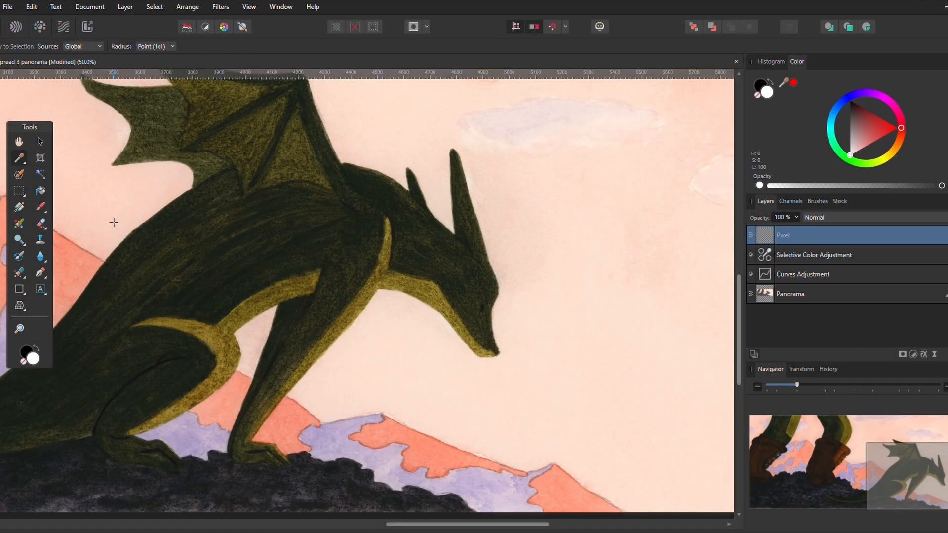
click(109, 202)
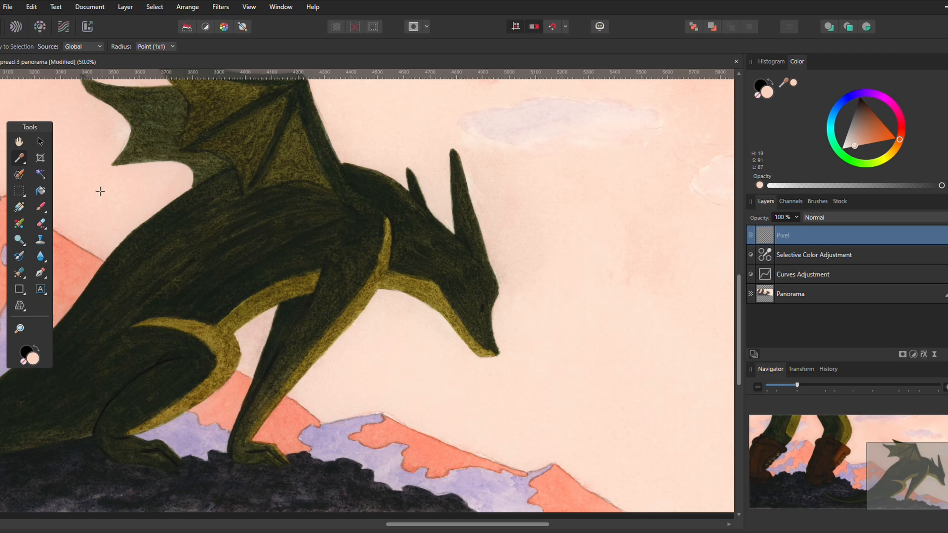
click(174, 180)
click(481, 306)
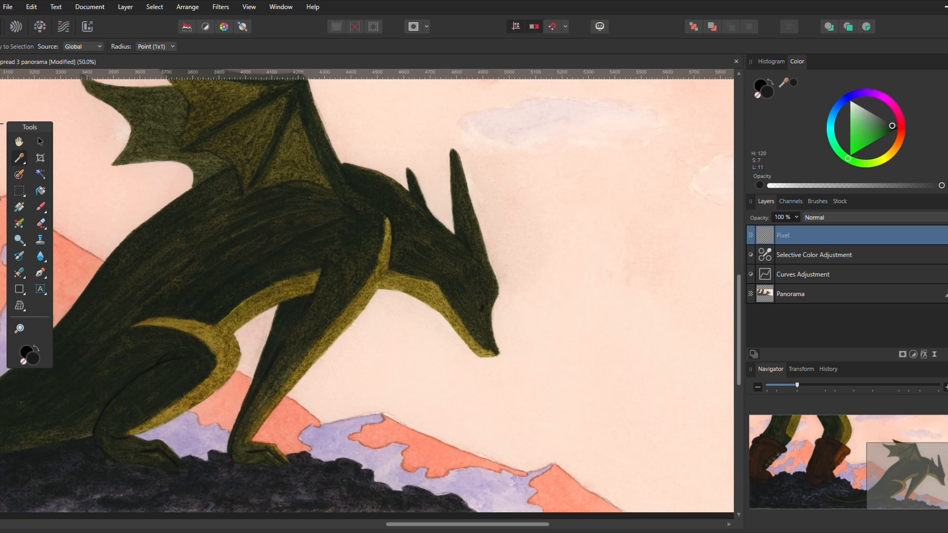
click(61, 168)
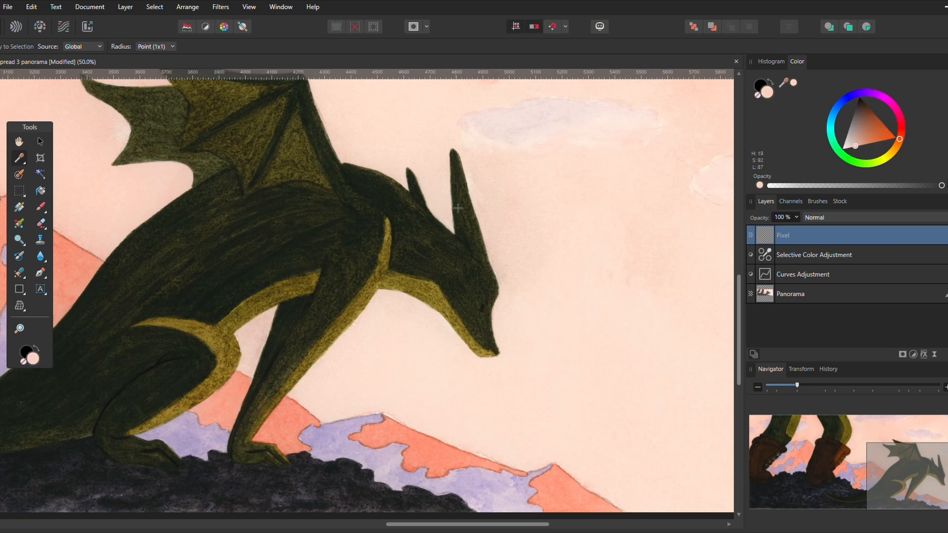
click(42, 208)
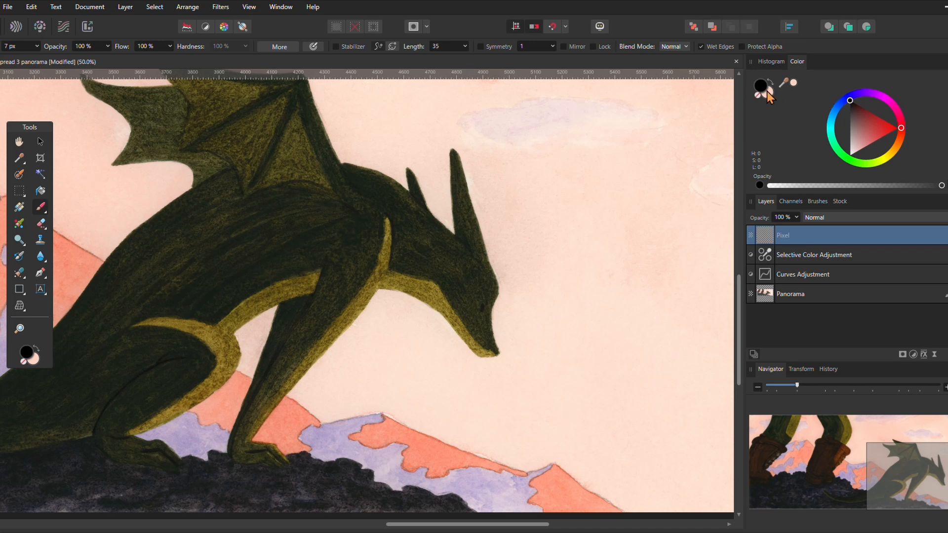
click(770, 82)
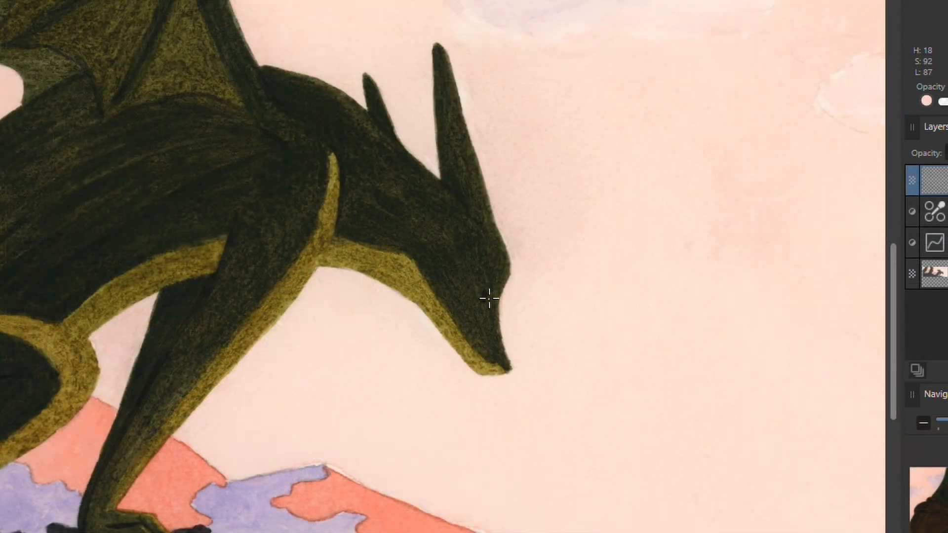
Paint a tiny pale highlight on the dragon's eye with the 7 px brush and check it at 100% zoom.
drag(482, 307, 482, 310)
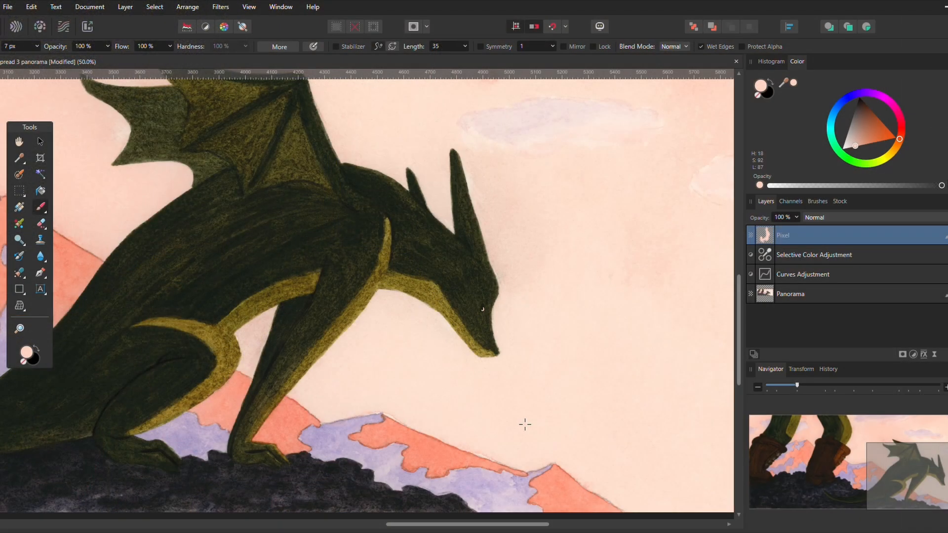
key(ctrl+1)
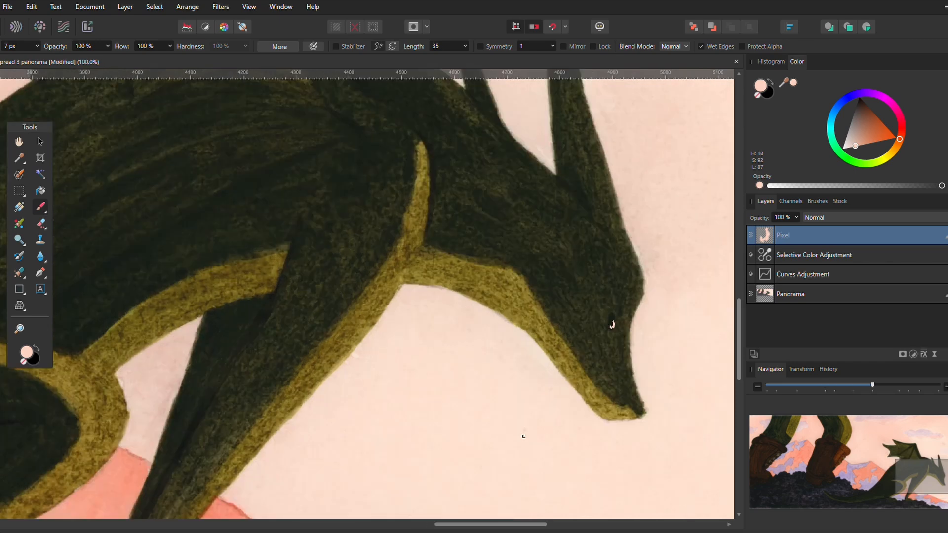
drag(502, 524, 527, 531)
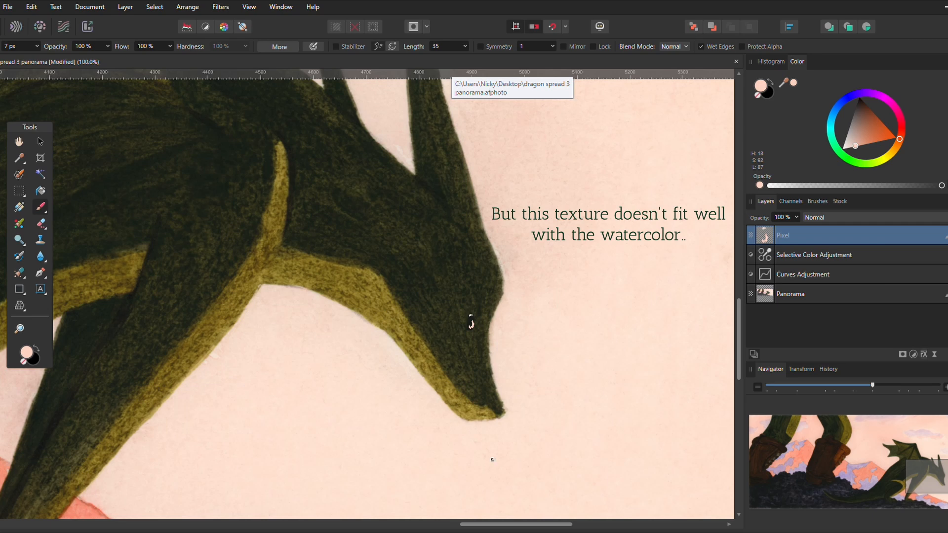
Choose the Mechanical Pencil 6B brush from the Pencils brush category.
scroll(652, 400, down, 4)
click(819, 201)
click(841, 217)
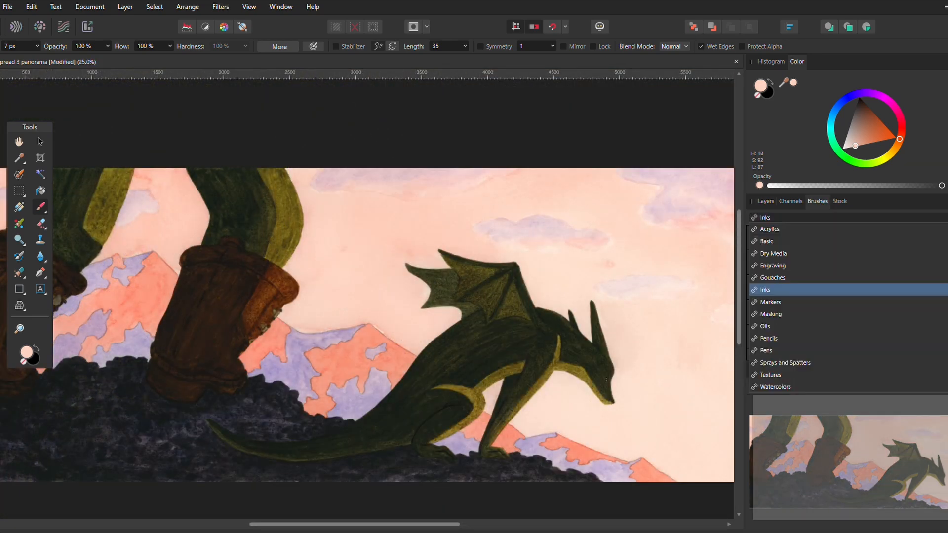
click(844, 242)
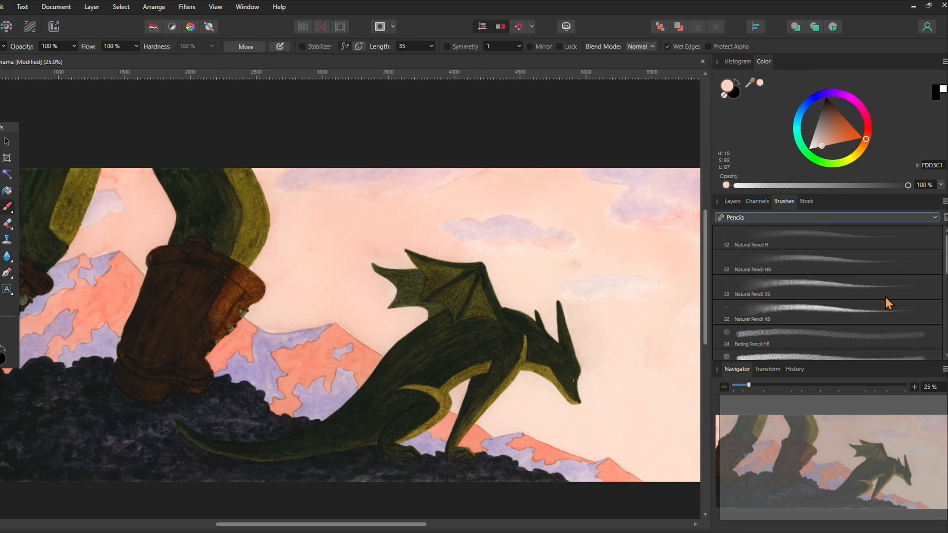
scroll(885, 294, down, 2)
scroll(842, 258, down, 3)
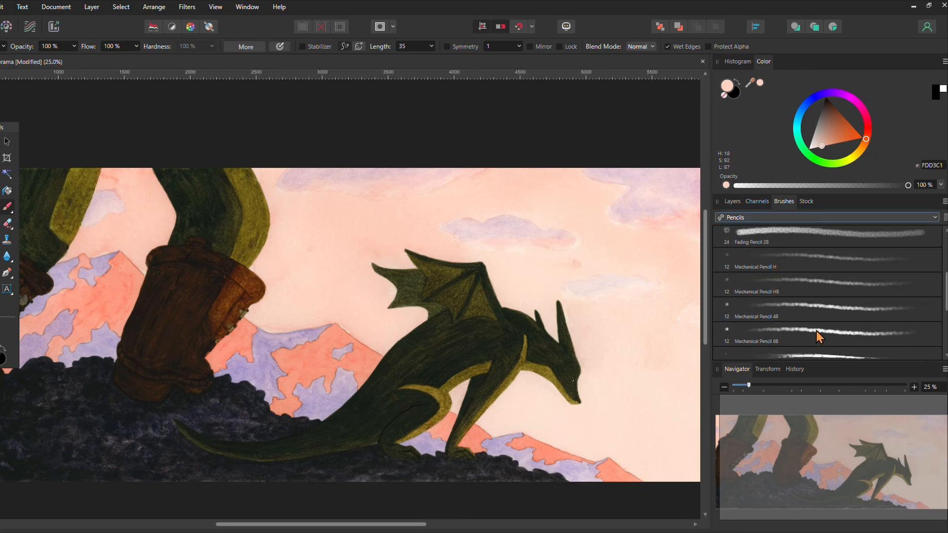
click(816, 331)
Erase the existing pale highlight from the dragon's eye with the Erase Brush.
scroll(561, 250, down, 3)
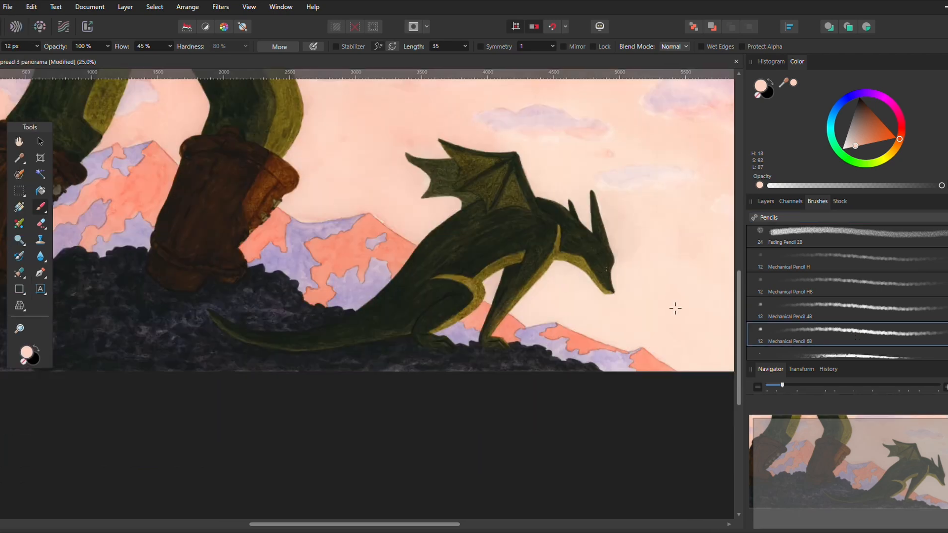
key(ctrl+plus)
key(ctrl+plus)
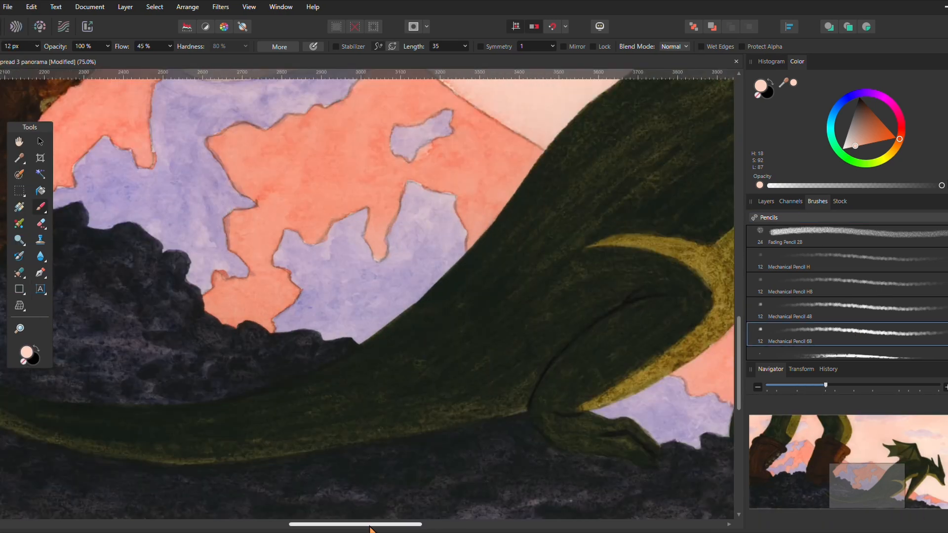
drag(369, 527, 491, 527)
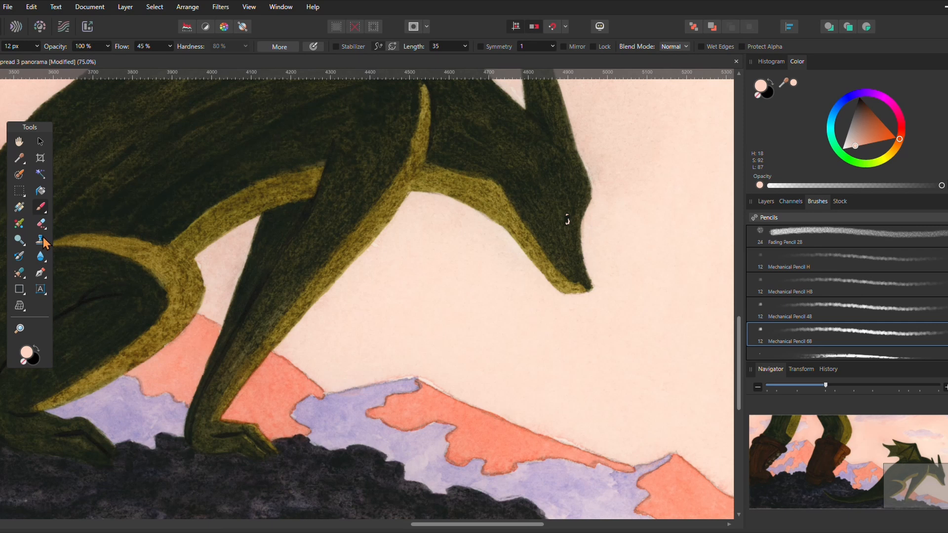
click(40, 226)
click(567, 217)
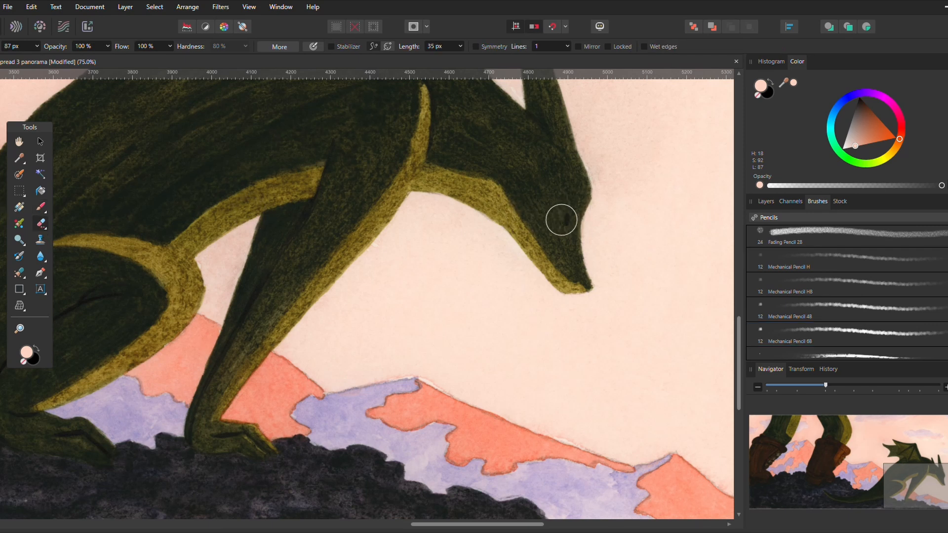
Set the Paint Brush width to 3 px and paint a fine pale pencil highlight along the dragon's eye.
click(40, 206)
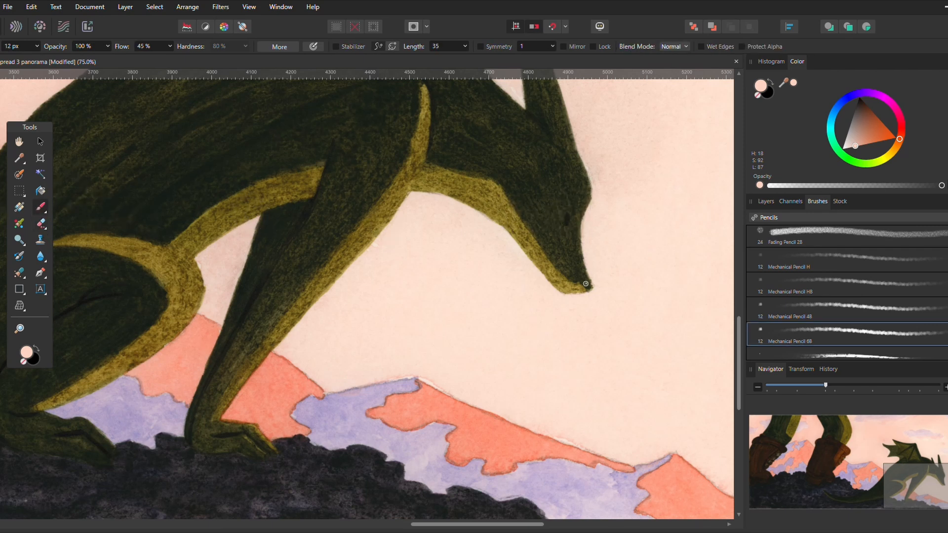
key(ctrl+1)
scroll(586, 284, up, 2)
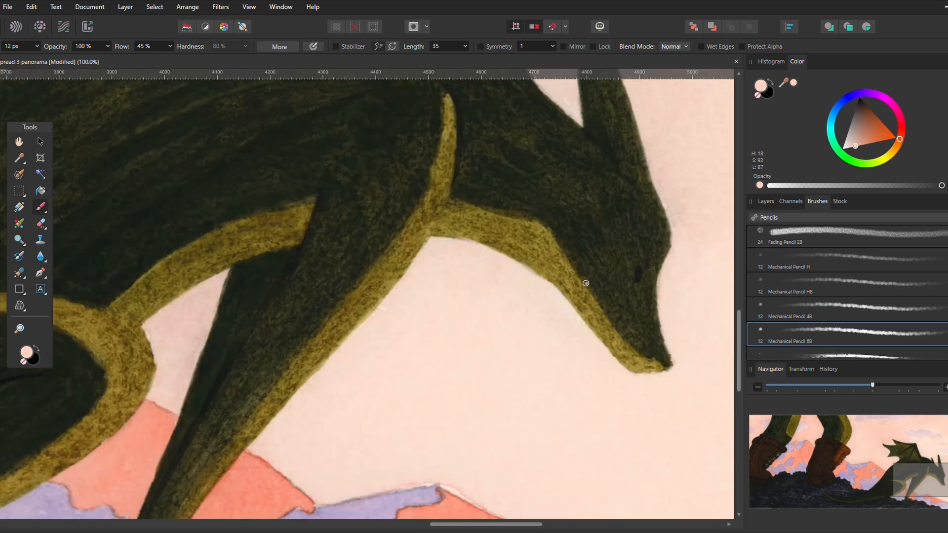
scroll(586, 284, right, 1)
click(36, 46)
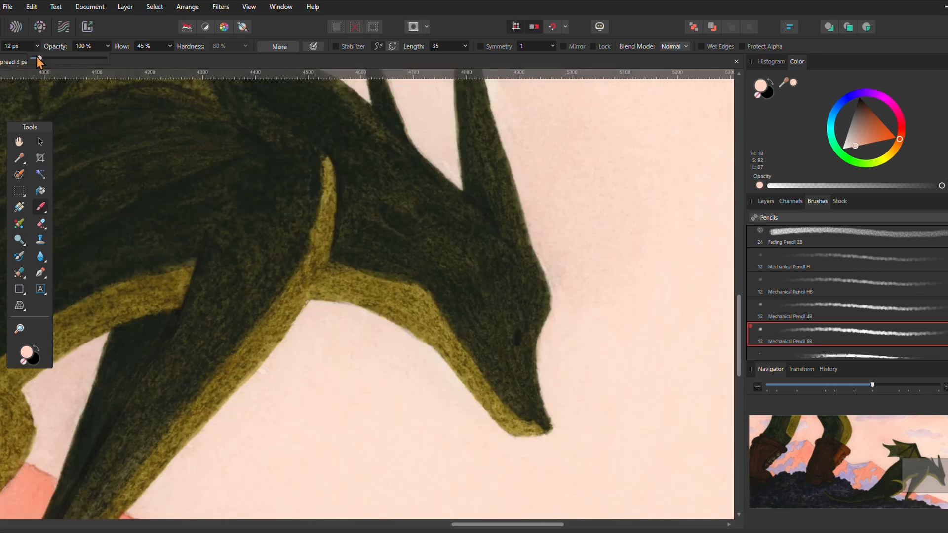
drag(34, 58, 32, 58)
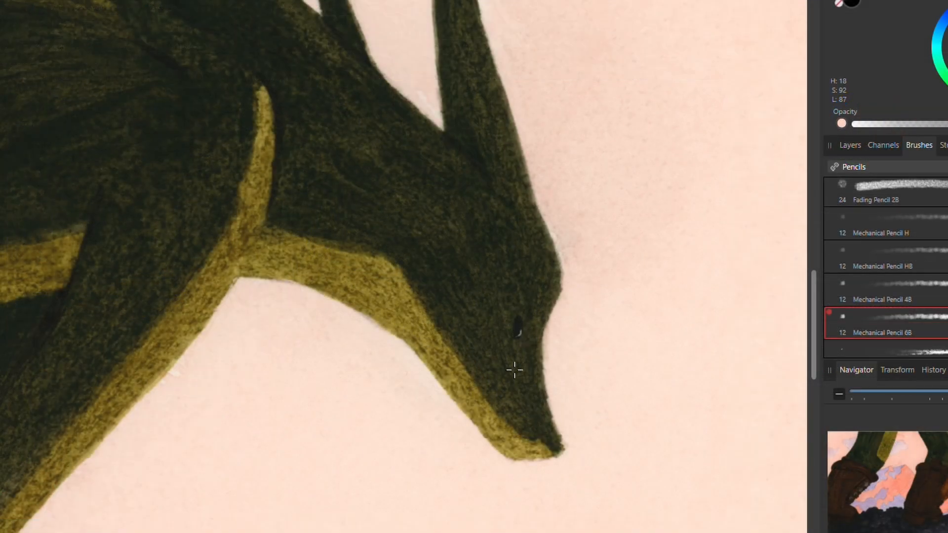
drag(520, 333, 516, 337)
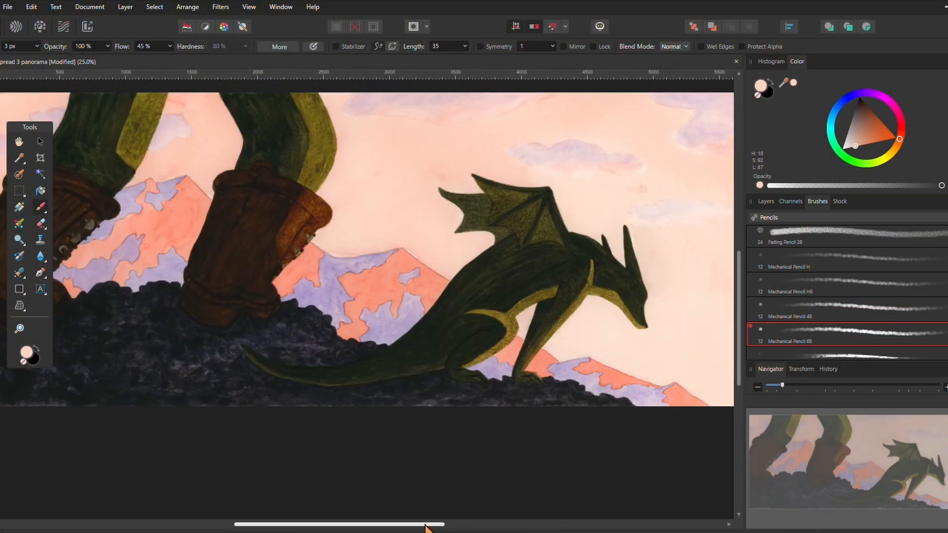
Add tiny pale claw highlights to the dragon's front and hind feet with the 3 px pencil brush.
drag(426, 527, 401, 527)
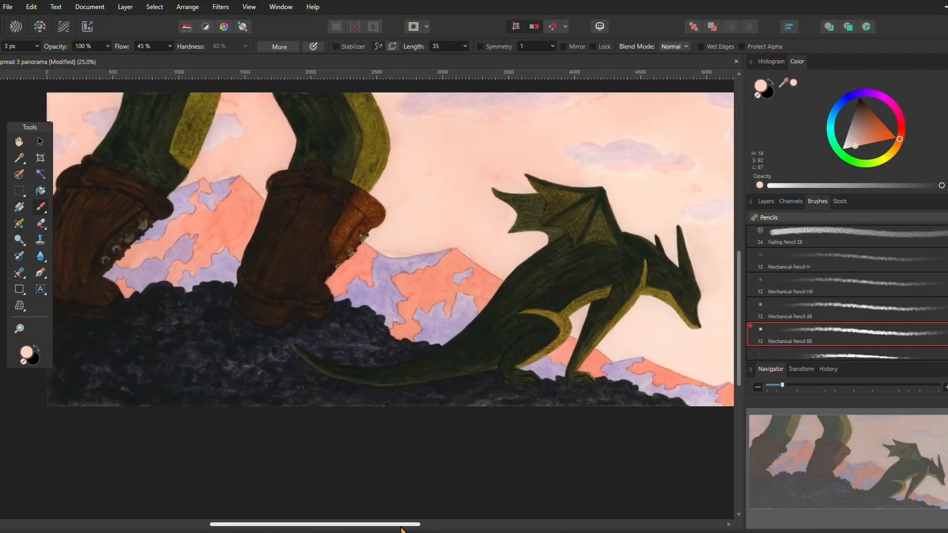
scroll(454, 407, up, 2)
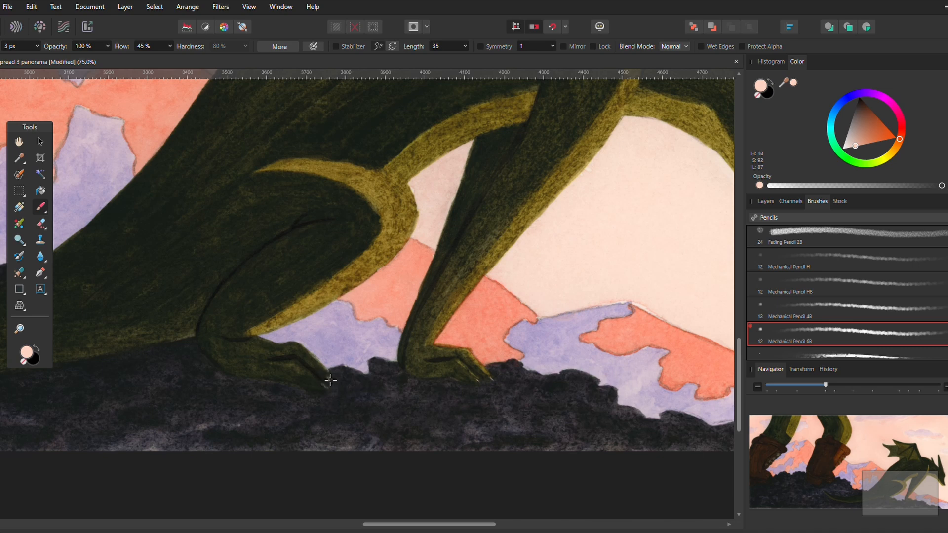
key(e)
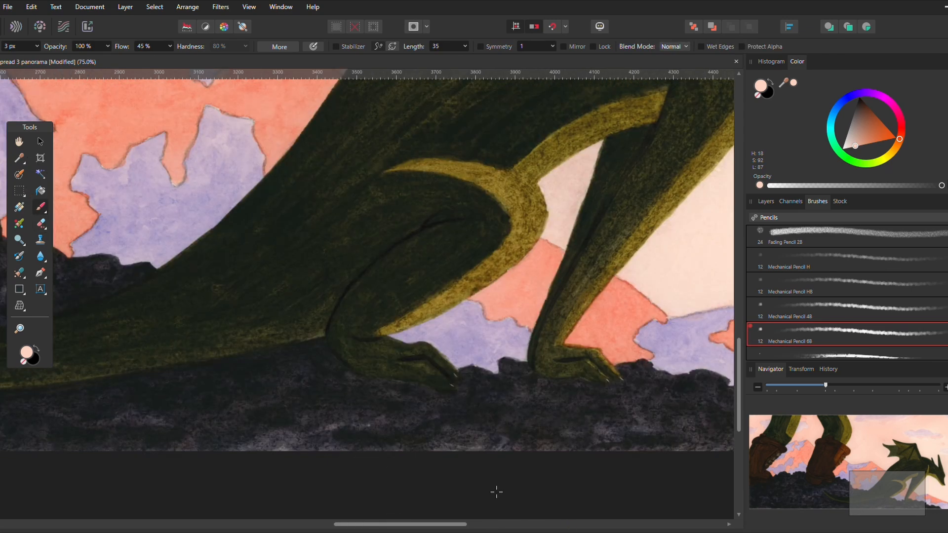
key(ctrl+minus)
key(ctrl+minus)
scroll(497, 492, left, 3)
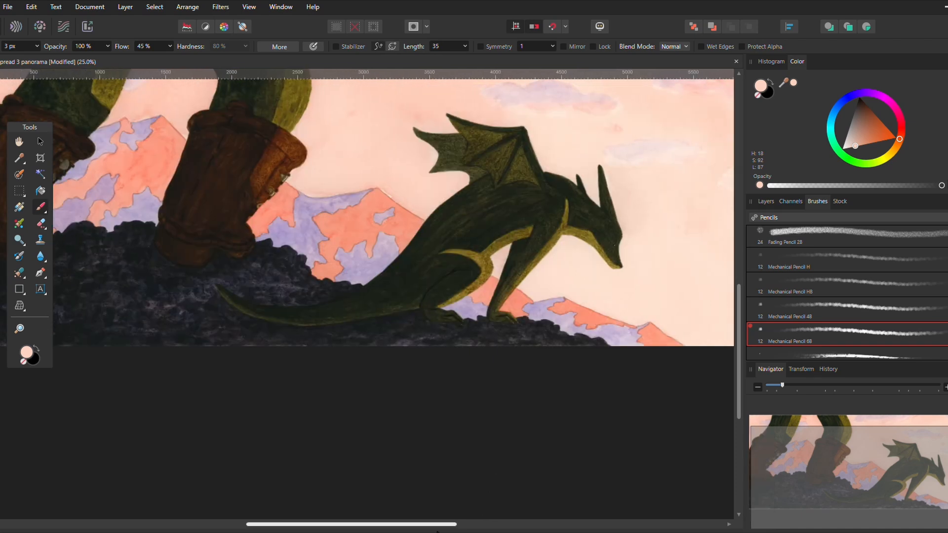
Set the Clone Brush to 18 px, sample the dark rocks near the painting's lower-left corner, and try cloning over the pale bottom edge.
scroll(480, 434, left, 5)
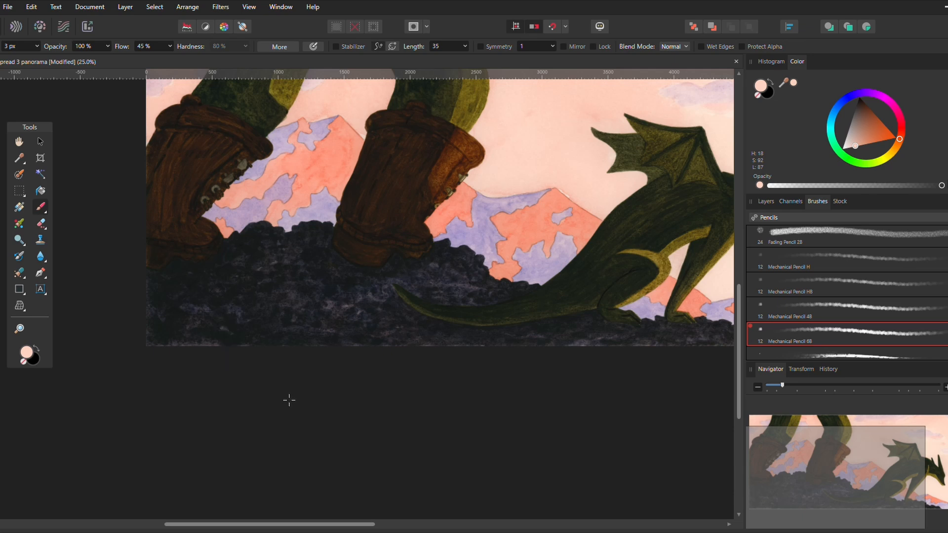
scroll(290, 400, up, 1)
drag(316, 524, 234, 527)
click(40, 240)
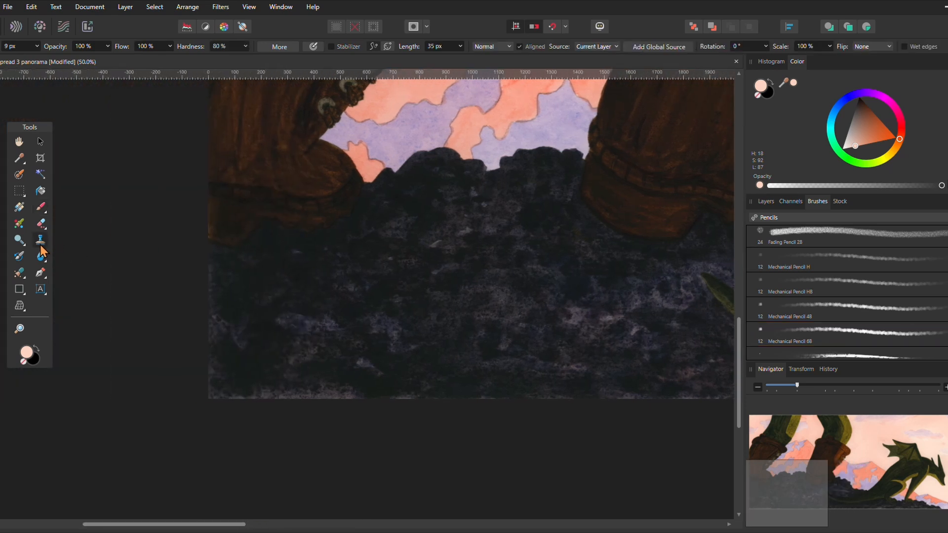
click(37, 46)
drag(41, 59, 46, 59)
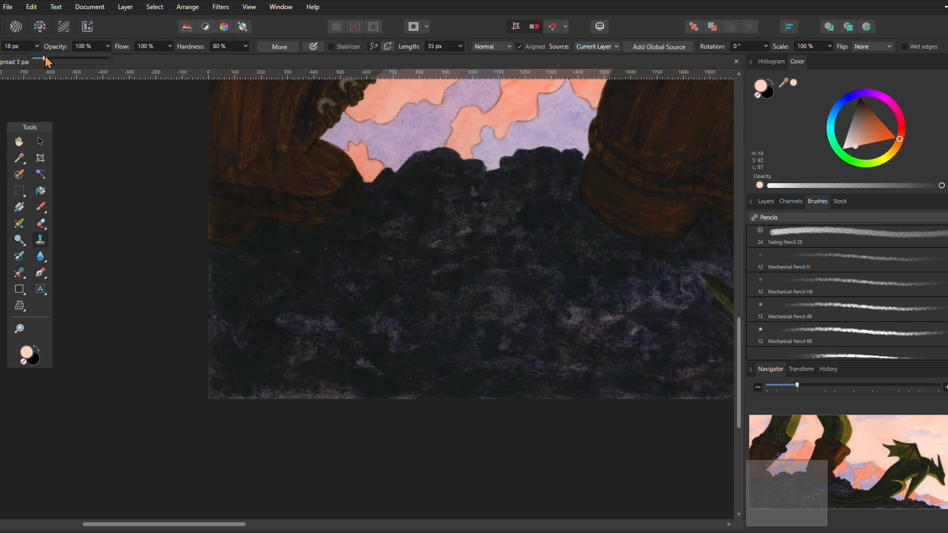
alt+click(242, 370)
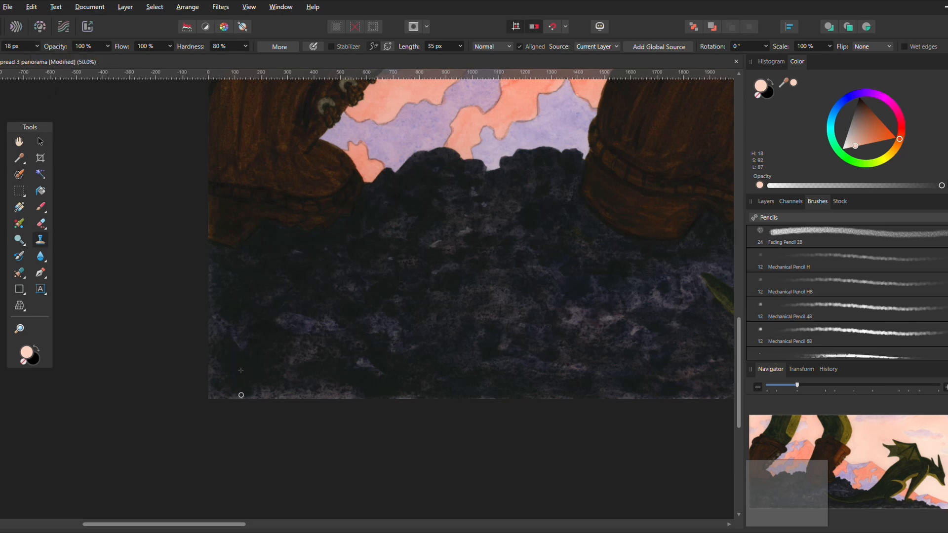
drag(239, 395, 259, 397)
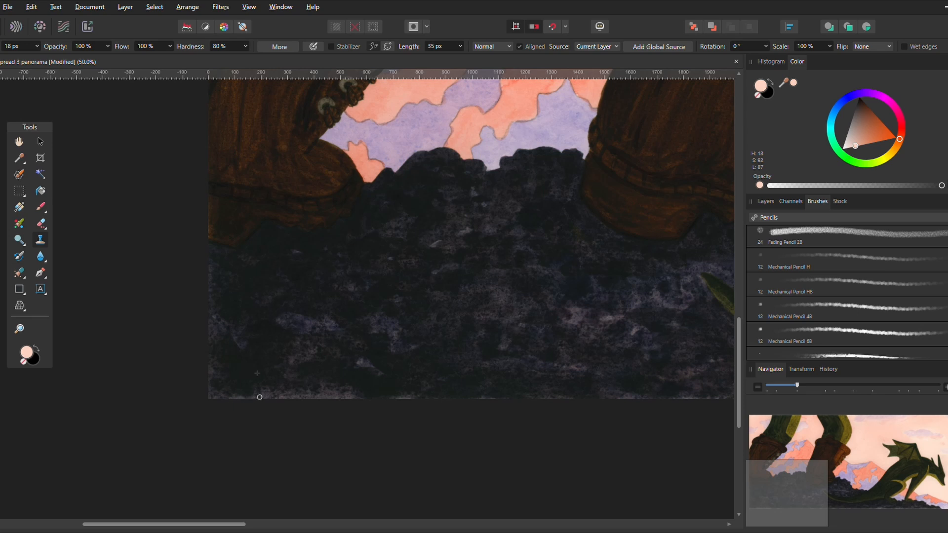
Select the Panorama layer and clone dark rock texture over the pale fringe along the ground's bottom and left edges.
click(766, 201)
click(827, 294)
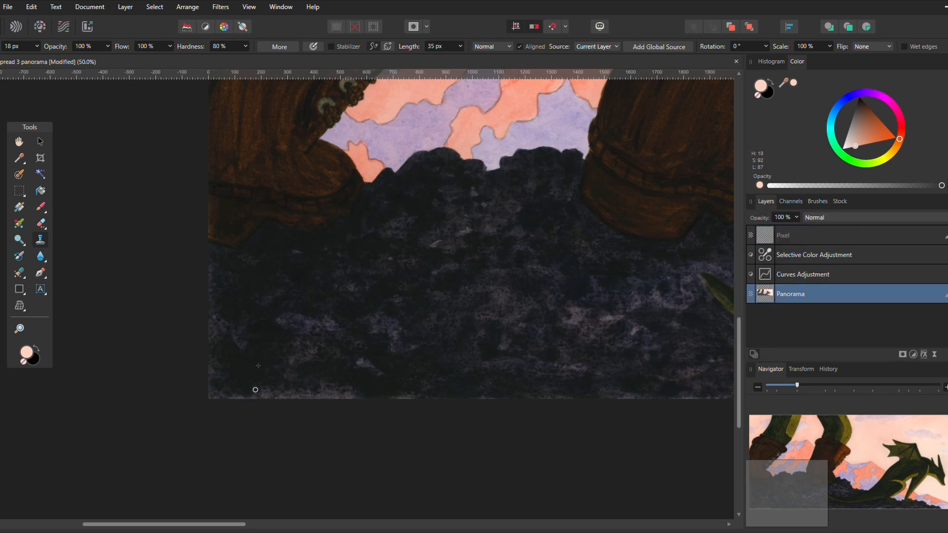
mouse_move(239, 394)
mouse_down()
mouse_move(207, 397)
mouse_move(280, 391)
mouse_move(265, 383)
mouse_move(284, 402)
mouse_move(362, 372)
mouse_move(360, 352)
mouse_move(367, 390)
mouse_up()
alt+click(378, 389)
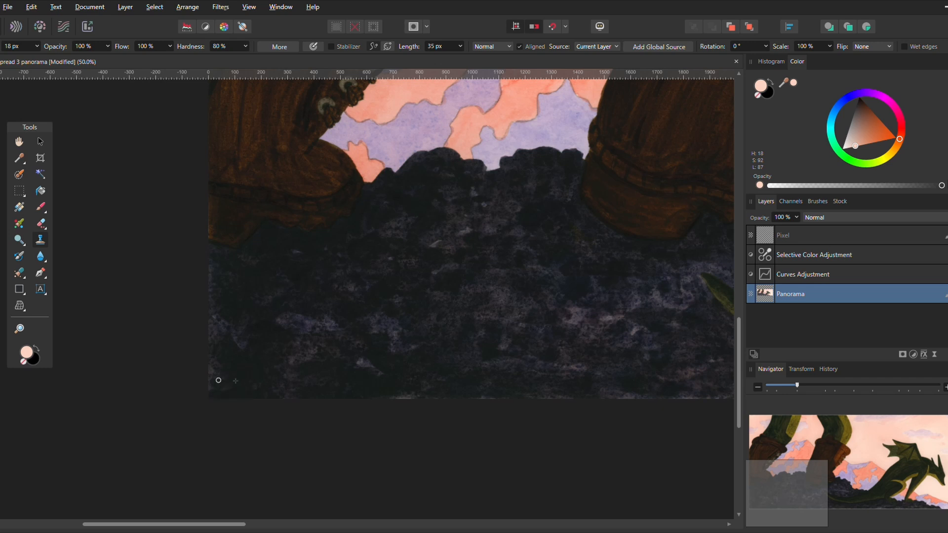
alt+click(217, 368)
drag(206, 369, 210, 389)
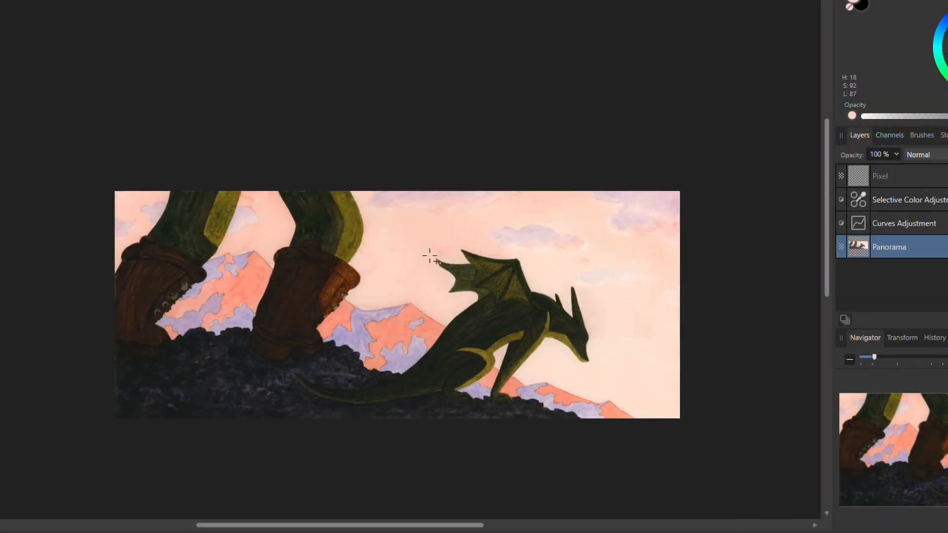
Add olive pencil strokes to the dragon's wing on the uppermost pixel layer with the 10 px brush.
click(822, 242)
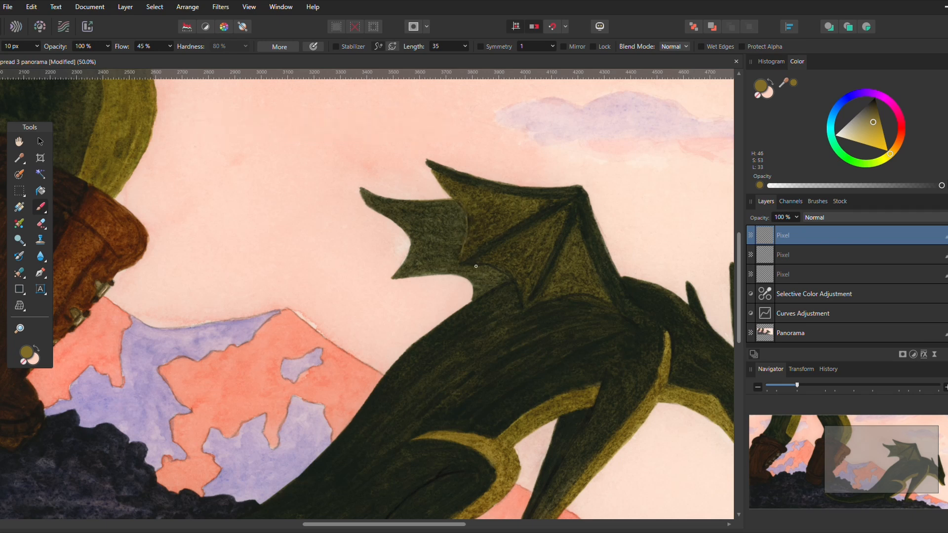
mouse_move(514, 283)
mouse_down()
mouse_move(525, 304)
mouse_move(582, 295)
mouse_up()
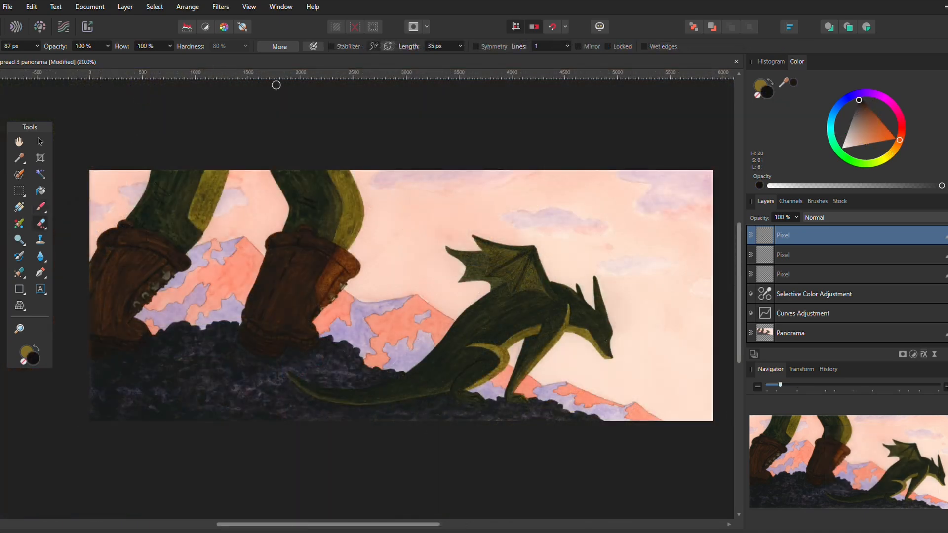
Export the whole painting as a JPEG file named "dragon spread 3 edited.jpg".
click(8, 7)
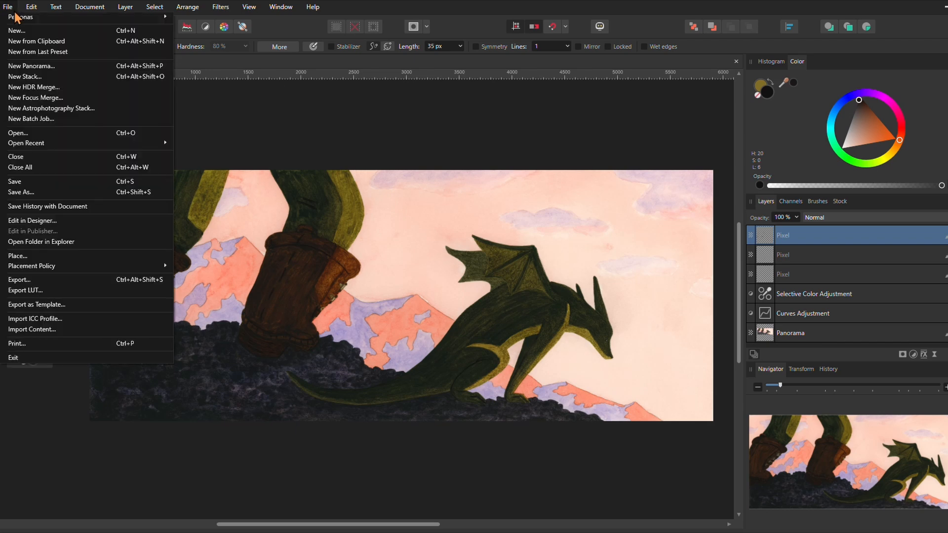
click(67, 280)
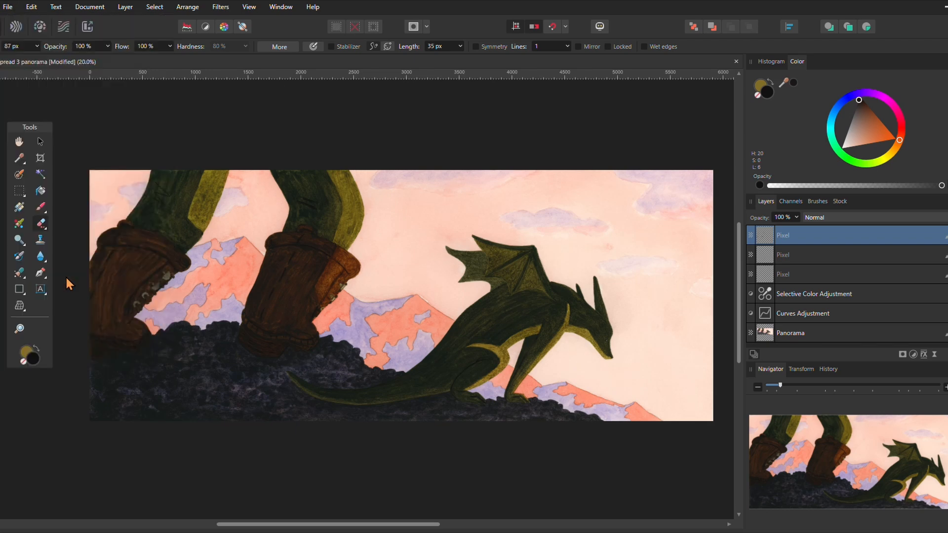
click(553, 122)
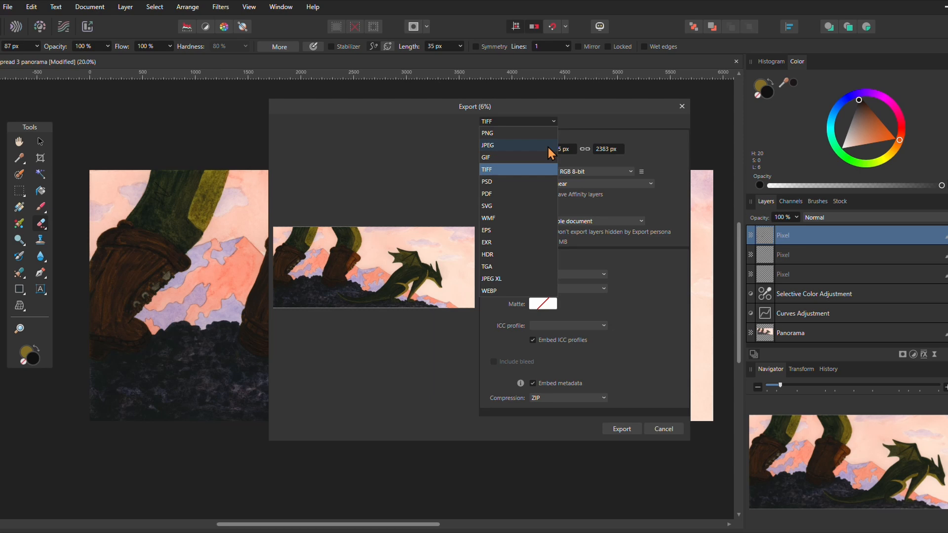
click(548, 147)
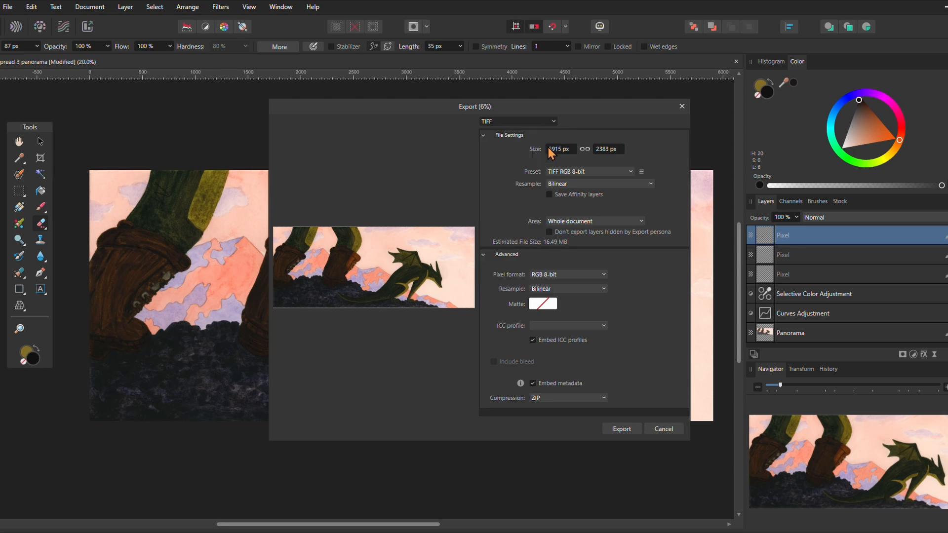
click(620, 429)
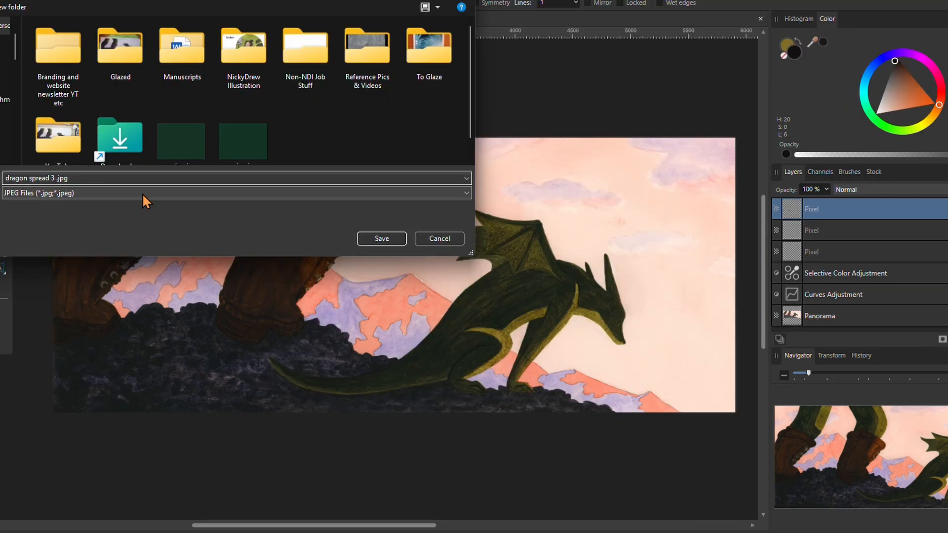
text(edited)
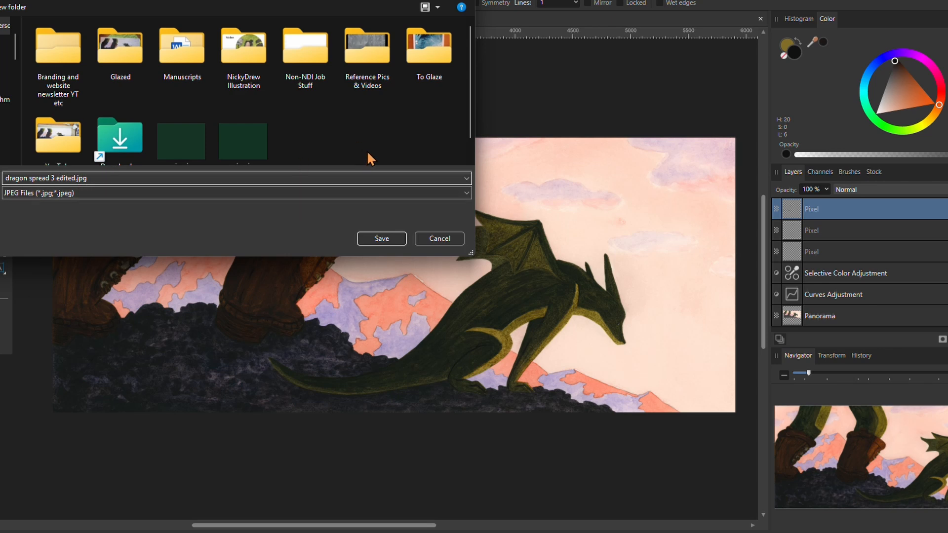
click(382, 239)
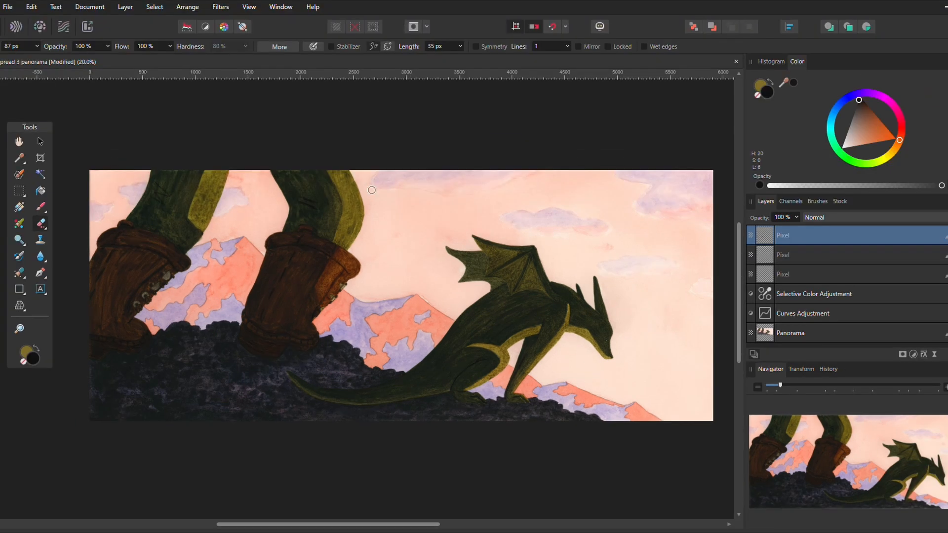
Save the edited panorama document.
click(9, 9)
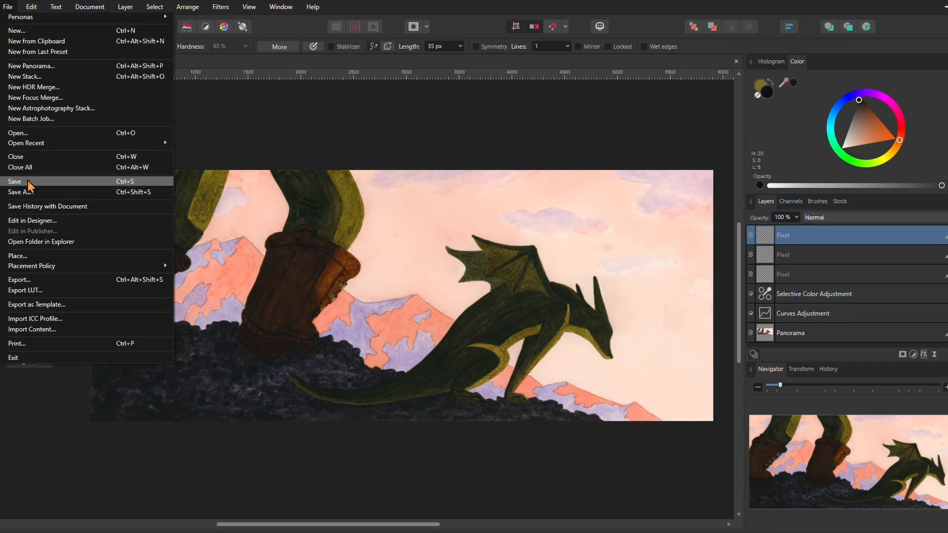
click(75, 183)
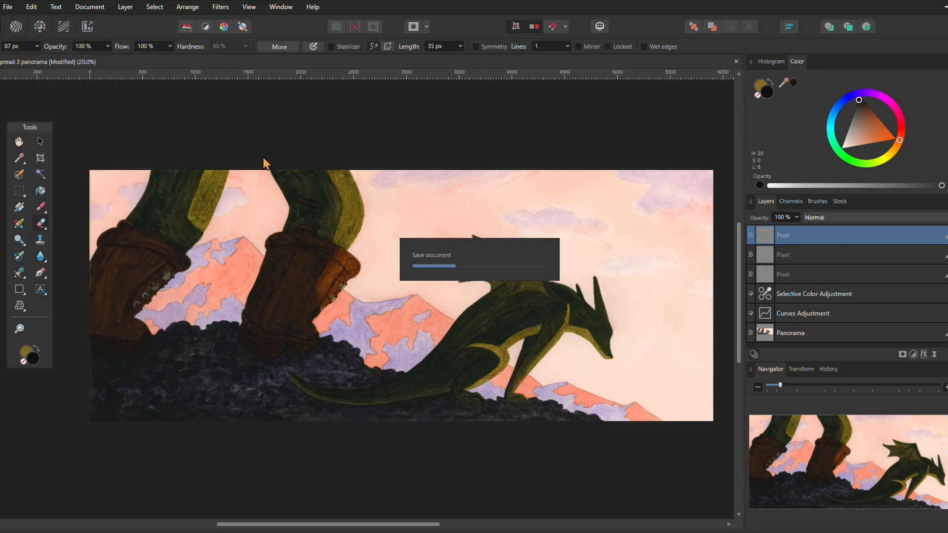